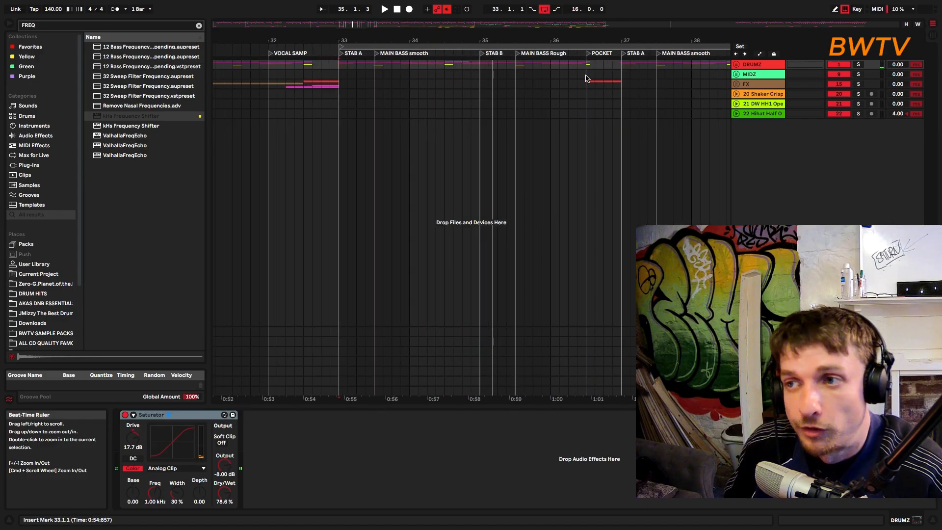
Expand the MIDZ group and create a MIDI clip from 33.1.1 to 33.2.4 on its first STAB track.
{"action": "left_click", "coordinate": [515, 132]}
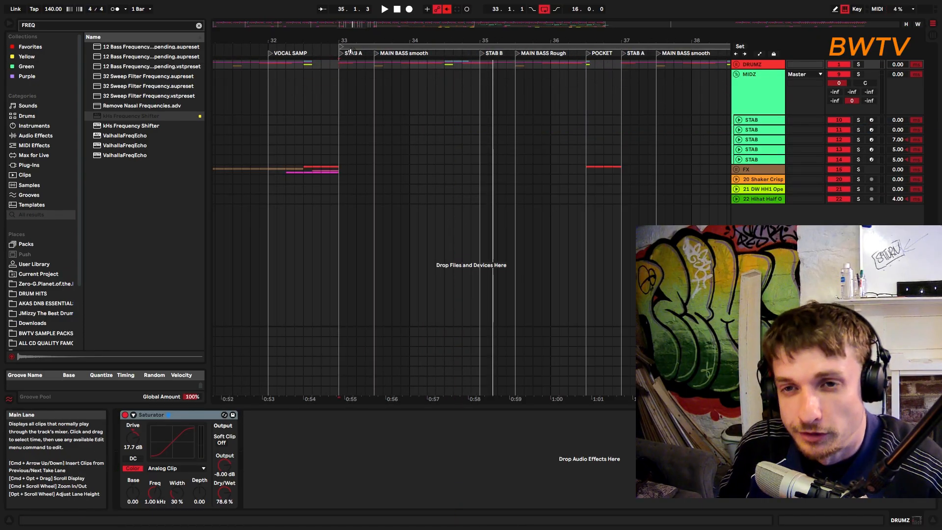
{"action": "left_click_drag", "start_coordinate": [349, 41], "coordinate": [349, 64]}
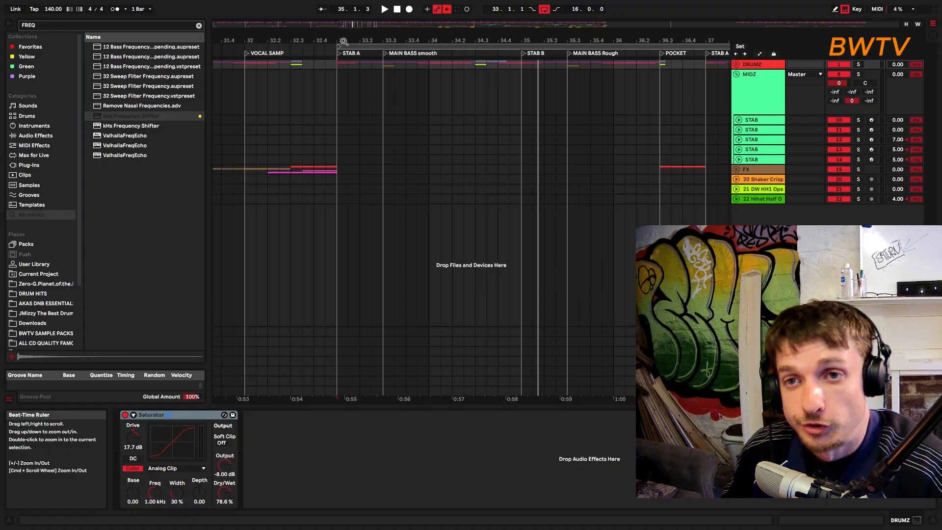
{"action": "key", "text": "super+shift+m"}
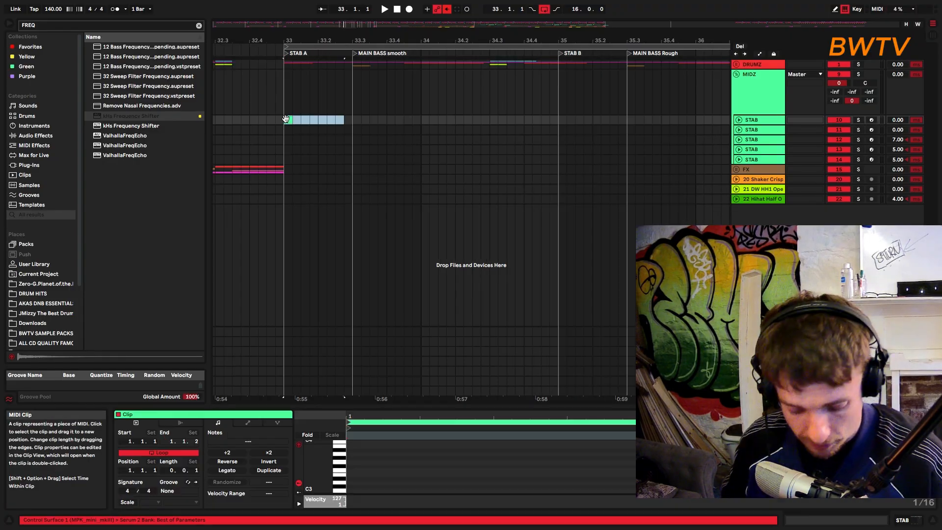
{"action": "key", "text": "super+j"}
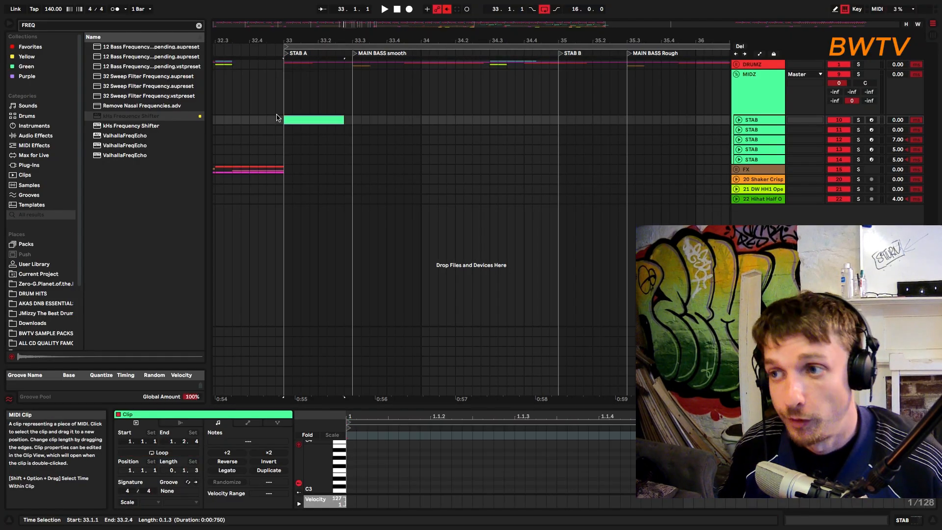
Unfold the first STAB track and add a short low note at the start of its new clip.
{"action": "left_click", "coordinate": [758, 122]}
{"action": "key", "text": "Right"}
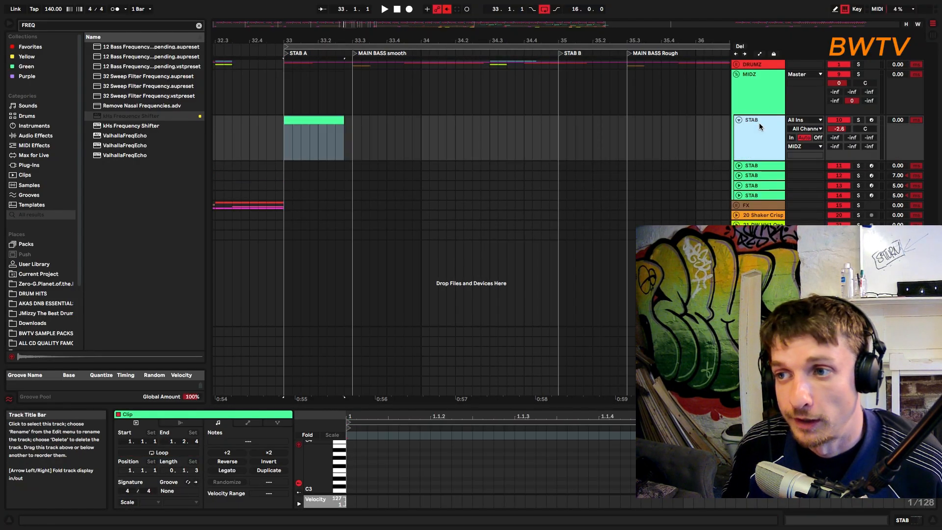
{"action": "double_click", "coordinate": [758, 122]}
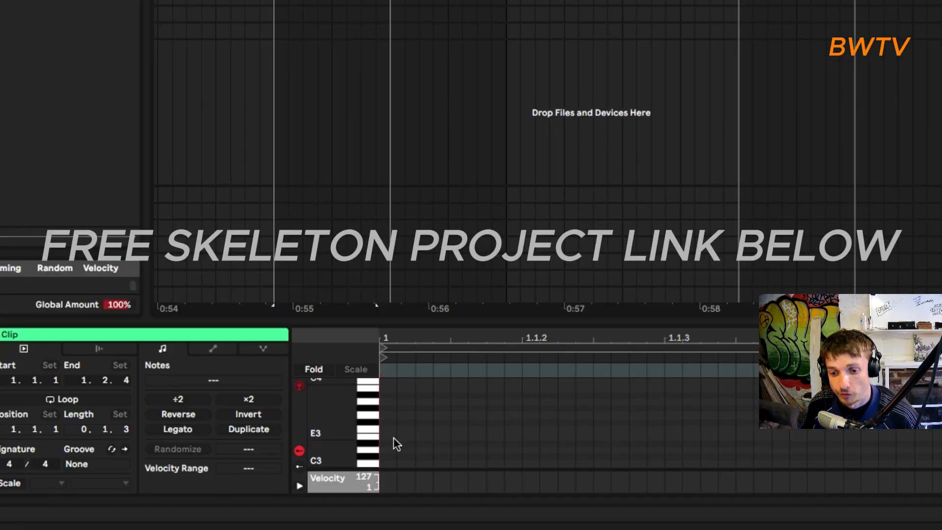
{"action": "double_click", "coordinate": [394, 437]}
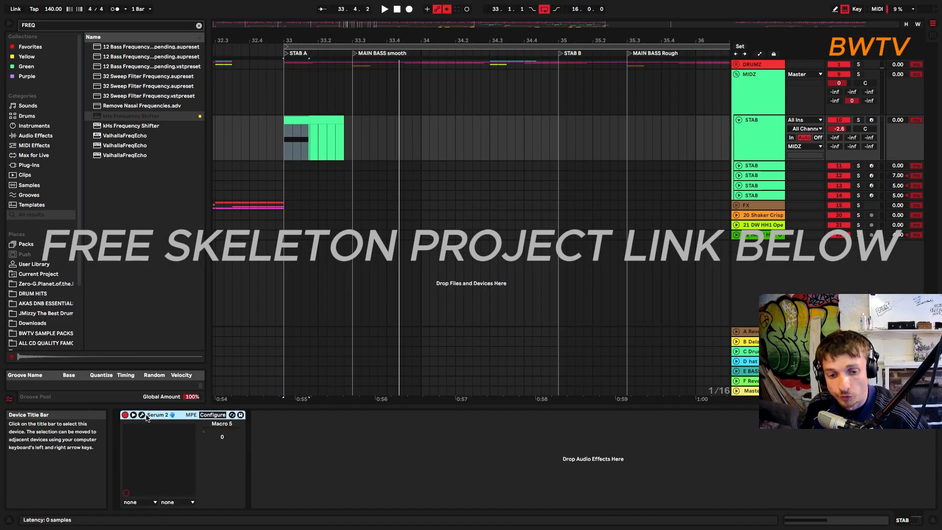
Load the user preset STAB 2 - DARKBASS TOOLKIT into the STAB track's Serum 2 and play it back.
{"action": "left_click", "coordinate": [142, 415]}
{"action": "left_click", "coordinate": [378, 117]}
{"action": "mouse_move", "coordinate": [490, 147]}
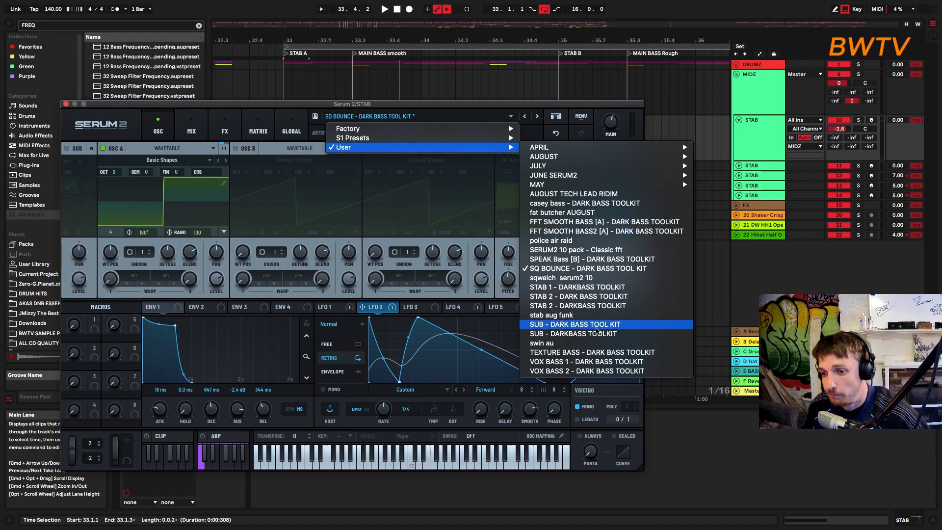
{"action": "left_click", "coordinate": [583, 306]}
{"action": "key", "text": "space"}
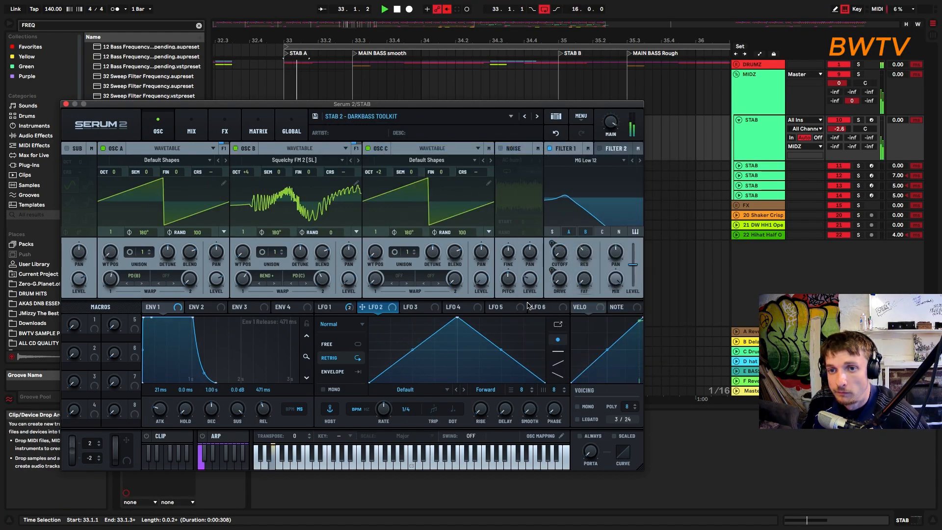
Lower the first STAB track's volume to -5.5 and close its Serum 2 window.
{"action": "mouse_move", "coordinate": [610, 129]}
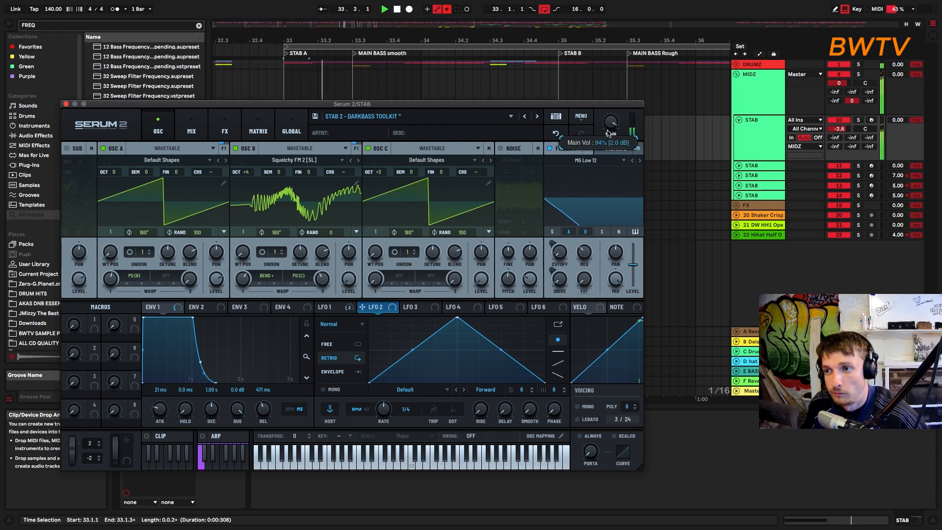
{"action": "left_click_drag", "start_coordinate": [839, 129], "coordinate": [838, 131]}
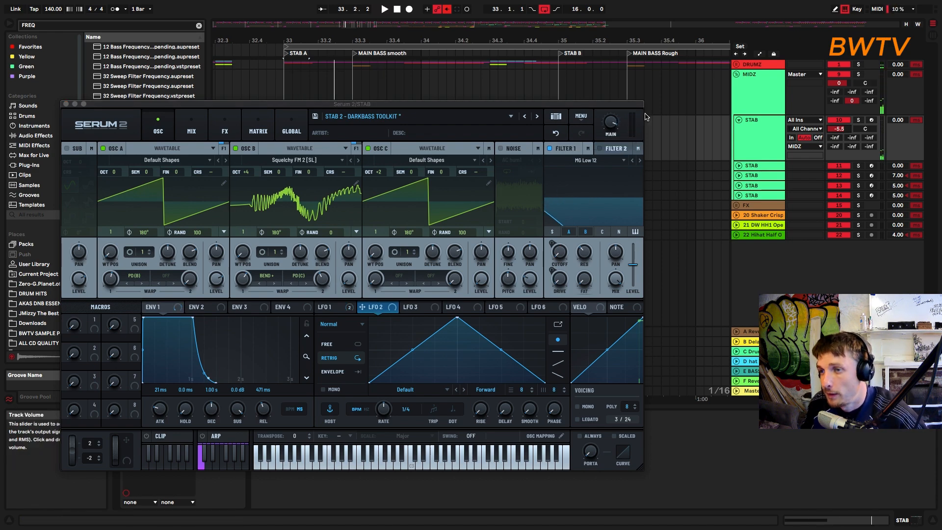
{"action": "left_click", "coordinate": [66, 104]}
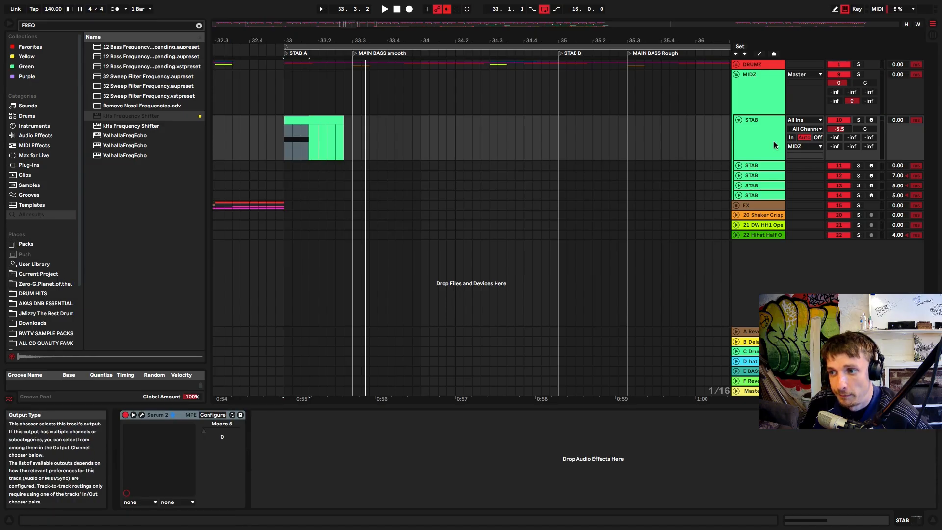
Rename the second STAB track in the MIDZ group as MAIN BASS.
{"action": "left_click", "coordinate": [761, 166]}
{"action": "key", "text": "ctrl+r"}
{"action": "type", "text": "MAIN BASS"}
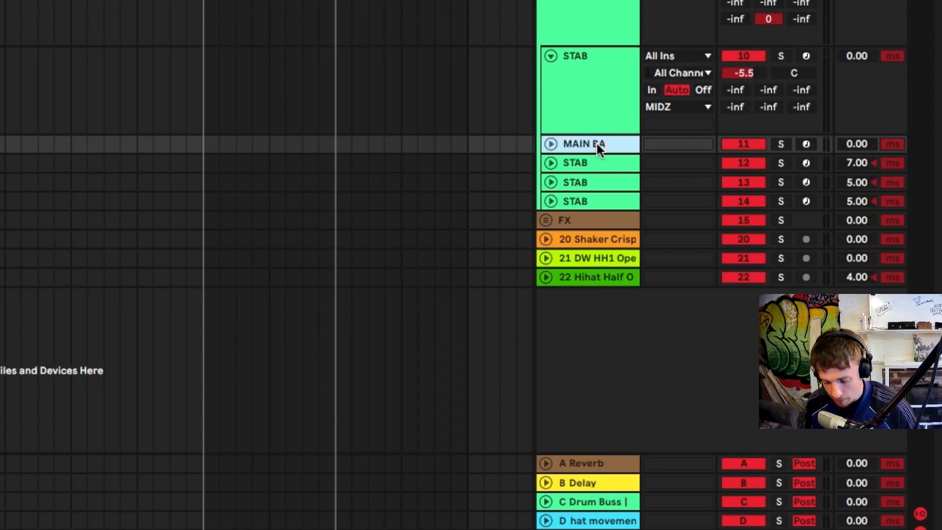
{"action": "key", "text": "Return"}
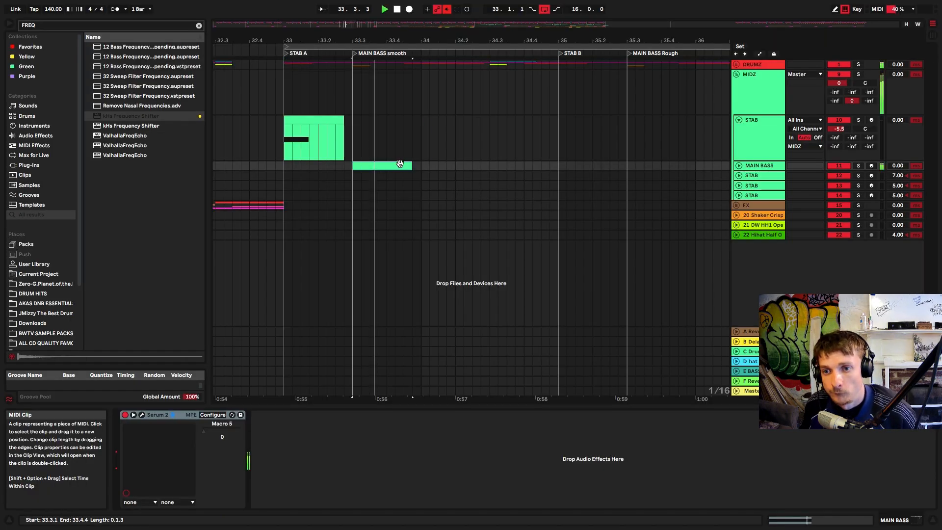
Copy the stab clip to 33.3.1 on the MAIN BASS track, unfold the track and extend the clip to 35.1.1.
{"action": "left_click", "coordinate": [738, 166]}
{"action": "key", "text": "space"}
{"action": "left_click_drag", "start_coordinate": [412, 167], "coordinate": [558, 176]}
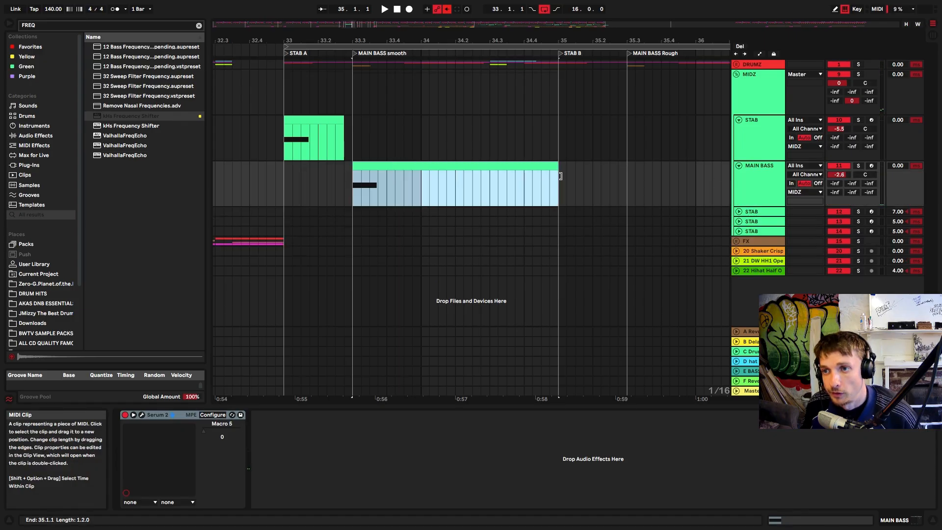
Lengthen the E0 note in the MAIN BASS clip to 1.3.3, then duplicate it and raise the copy to F0.
{"action": "double_click", "coordinate": [509, 169]}
{"action": "left_click_drag", "start_coordinate": [417, 460], "coordinate": [577, 460]}
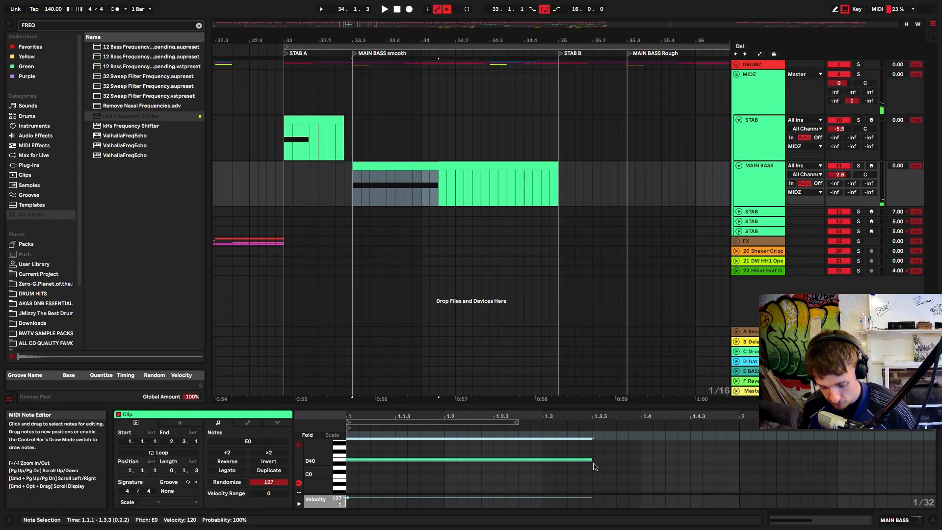
{"action": "key", "text": "super+d"}
{"action": "key", "text": "Up"}
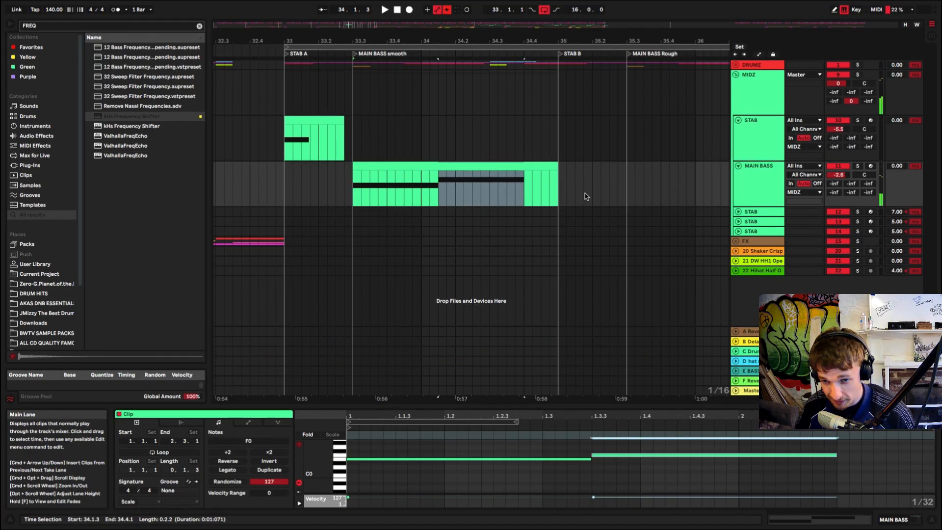
Load the preset FFT SMOOTH BASS2 [A] - DARK BASS TOOLKIT into MAIN BASS's Serum 2 and play the section back.
{"action": "key", "text": "shift+Tab"}
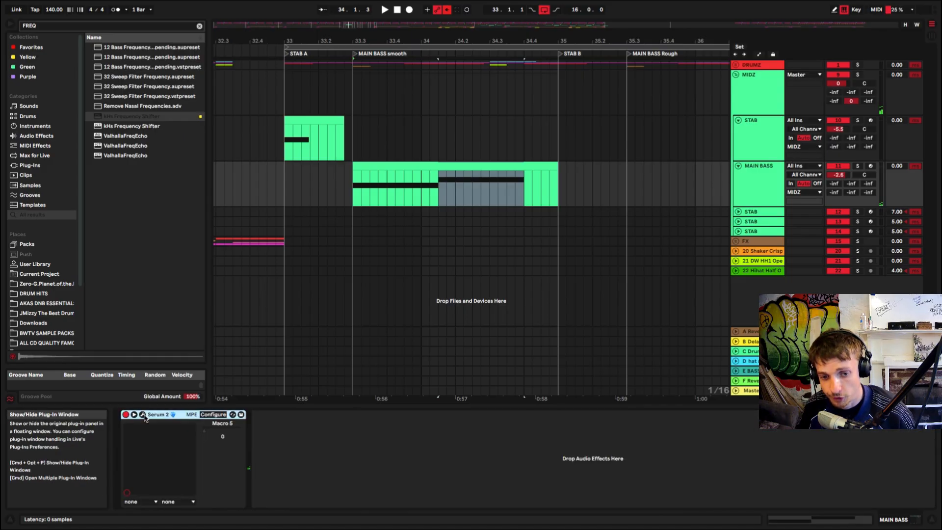
{"action": "left_click", "coordinate": [143, 414]}
{"action": "left_click", "coordinate": [350, 118]}
{"action": "mouse_move", "coordinate": [353, 147]}
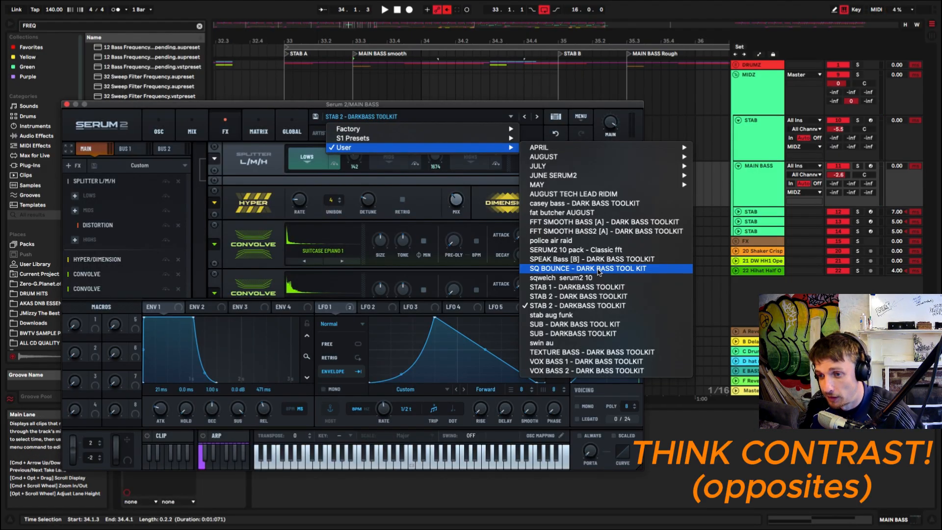
{"action": "left_click", "coordinate": [587, 231]}
{"action": "key", "text": "space"}
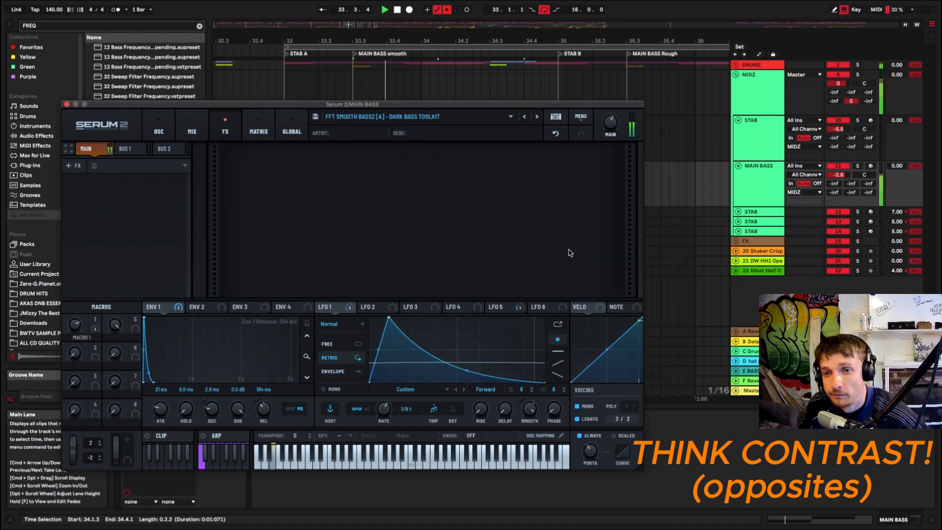
{"action": "left_click", "coordinate": [66, 104]}
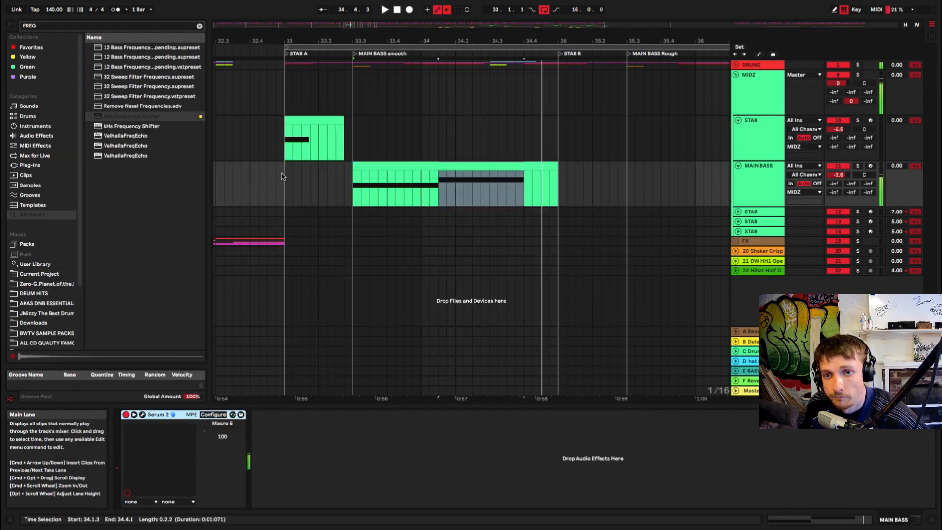
{"action": "left_click", "coordinate": [240, 140]}
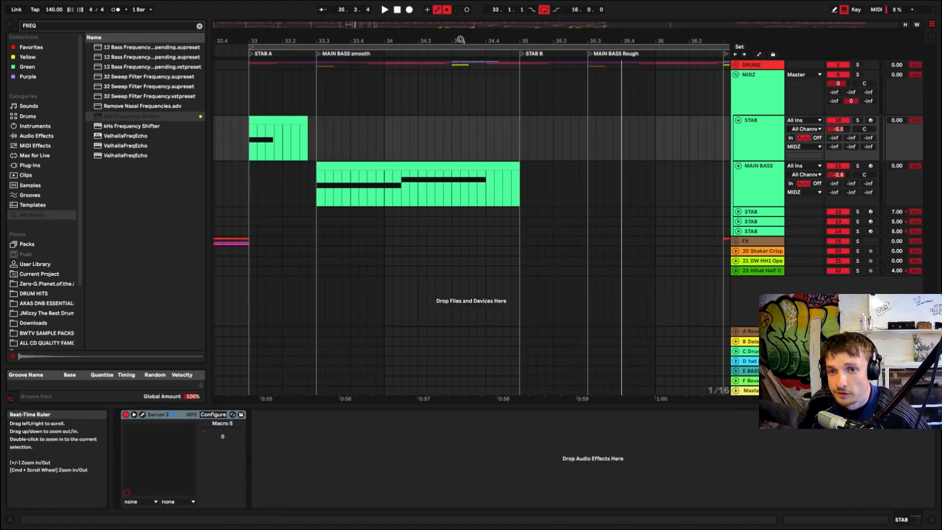
Copy the STAB A clip to the STAB B marker at 35.1.1 on track 12 and unfold that track.
{"action": "left_click", "coordinate": [765, 151]}
{"action": "left_click_drag", "start_coordinate": [267, 118], "coordinate": [535, 212]}
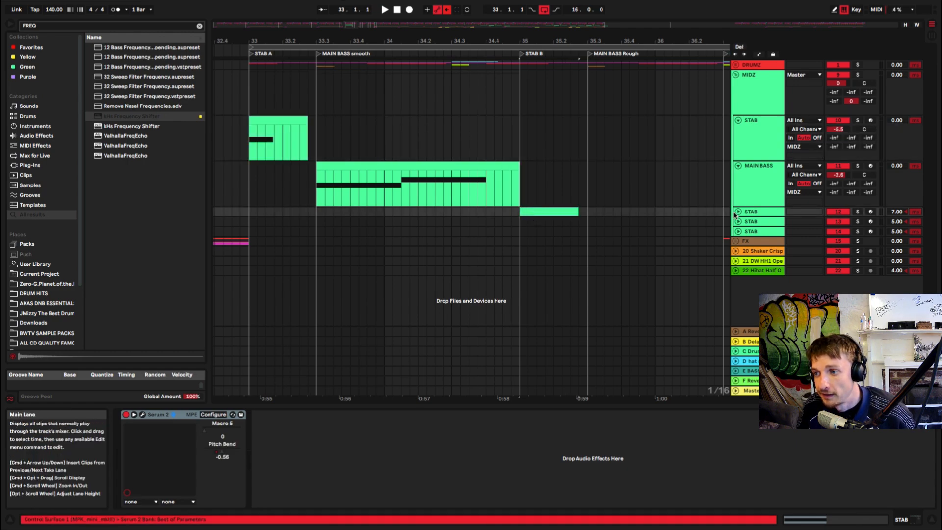
{"action": "left_click", "coordinate": [738, 212]}
{"action": "double_click", "coordinate": [750, 213]}
Audition the STAB B clip and inspect its SPEAK Bass [B] patch in Serum 2.
{"action": "key", "text": "space"}
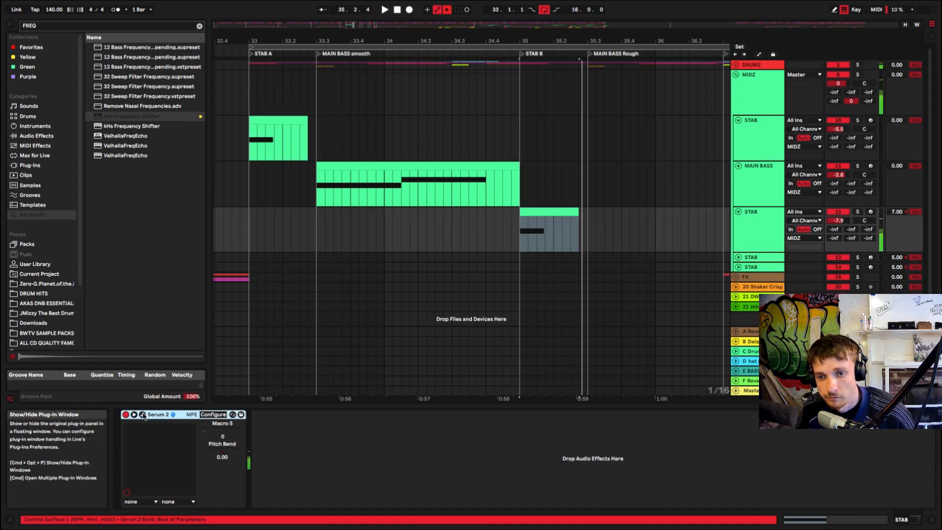
{"action": "left_click", "coordinate": [143, 414]}
{"action": "key", "text": "space"}
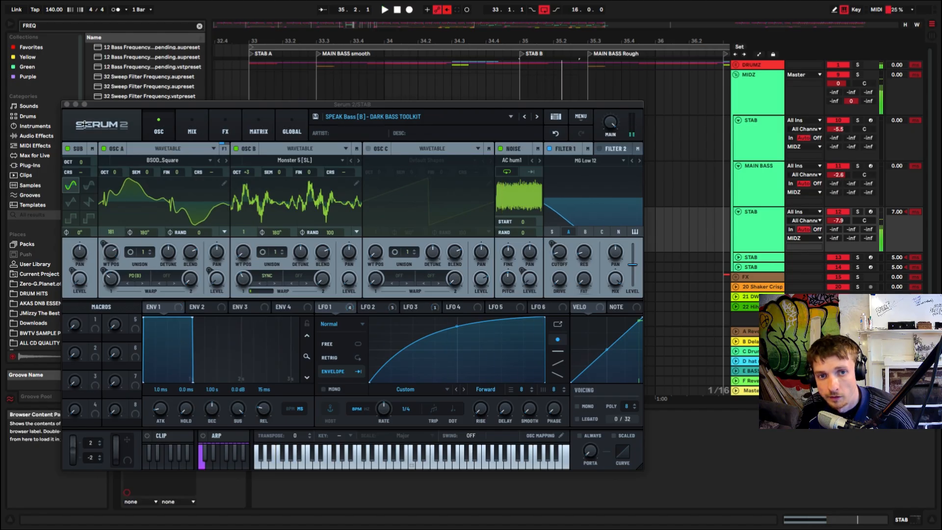
{"action": "left_click", "coordinate": [67, 104]}
Copy the STAB B clip to 35.2.1 on track 13 and to the MAIN BASS Rough marker on track 14.
{"action": "left_click_drag", "start_coordinate": [549, 212], "coordinate": [584, 260]}
{"action": "left_click", "coordinate": [520, 228]}
{"action": "key", "text": "space"}
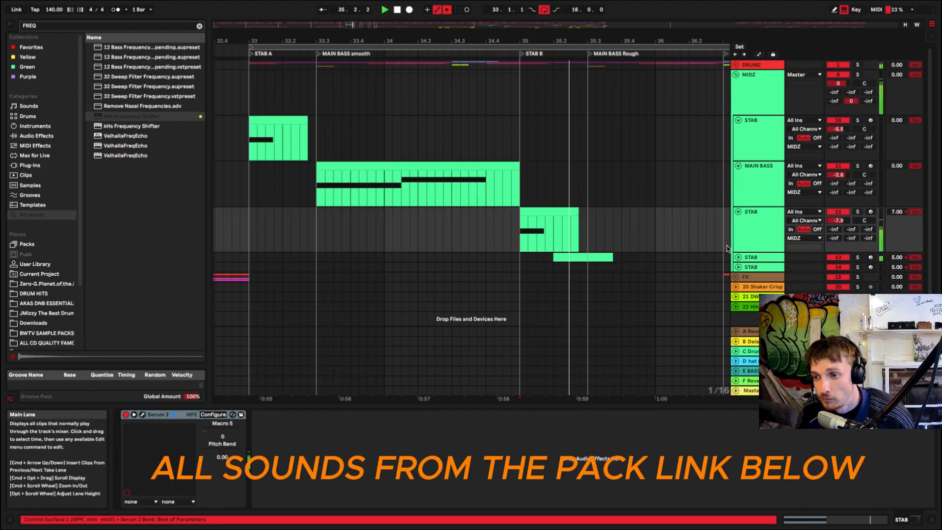
{"action": "left_click_drag", "start_coordinate": [584, 257], "coordinate": [623, 265]}
{"action": "left_click_drag", "start_coordinate": [591, 265], "coordinate": [556, 257]}
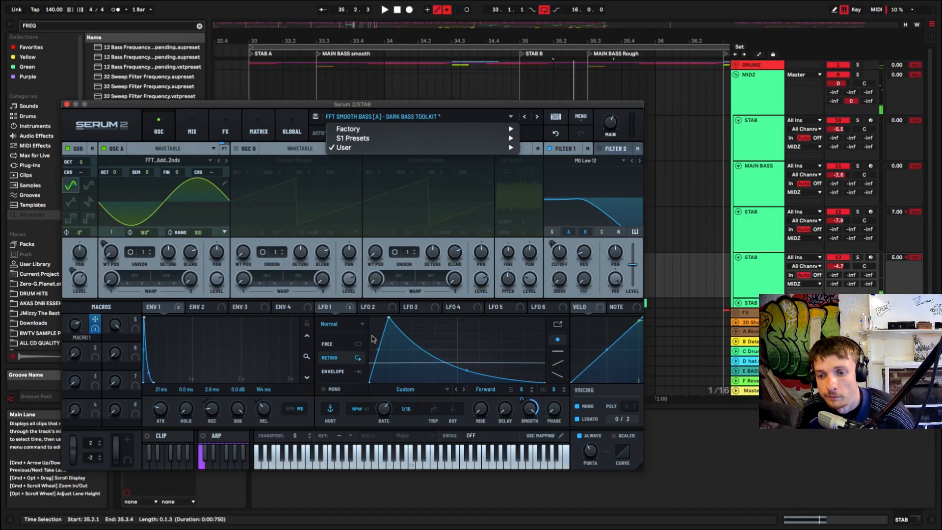
In track 13's Serum 2, switch LFO 1 to Envelope mode and set oscillator A's first warp to PD (B), raising its amount.
{"action": "left_click", "coordinate": [362, 357]}
{"action": "left_click", "coordinate": [351, 372]}
{"action": "key", "text": "space"}
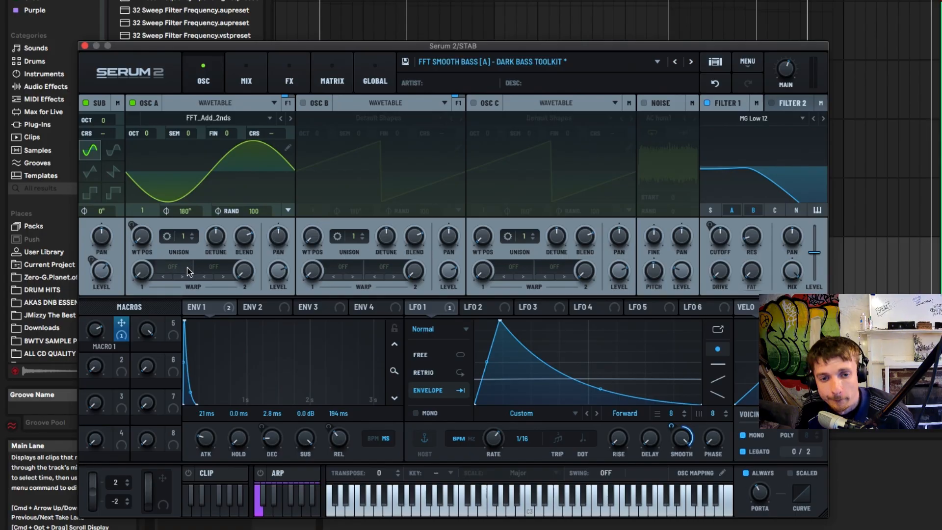
{"action": "left_click", "coordinate": [187, 267]}
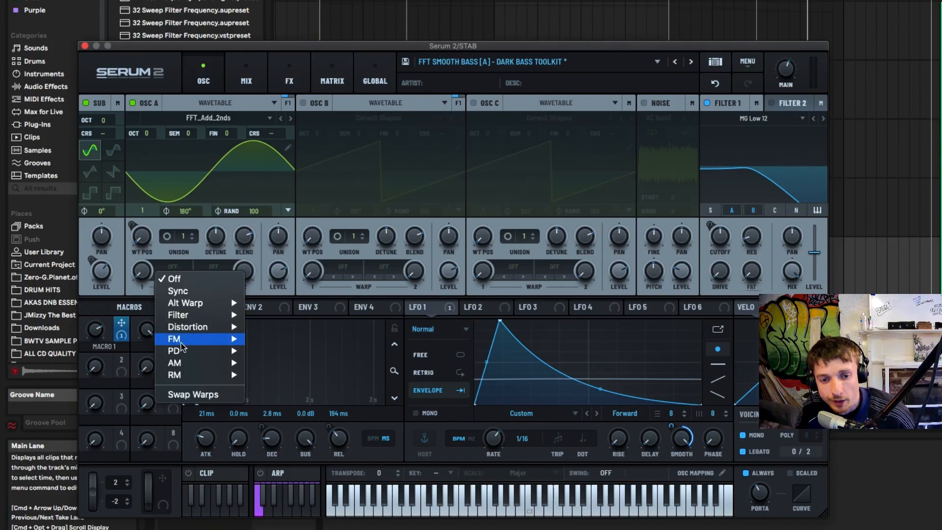
{"action": "mouse_move", "coordinate": [189, 350]}
{"action": "left_click", "coordinate": [271, 350]}
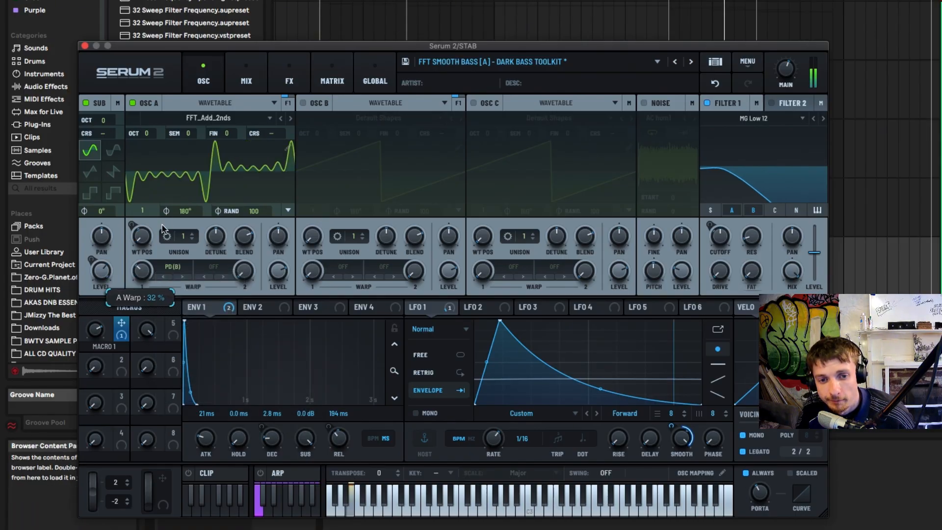
Enable oscillator B at octave +2 with its level at about 10%, then close Serum 2 and play from 33.1.1.
{"action": "left_click", "coordinate": [304, 103]}
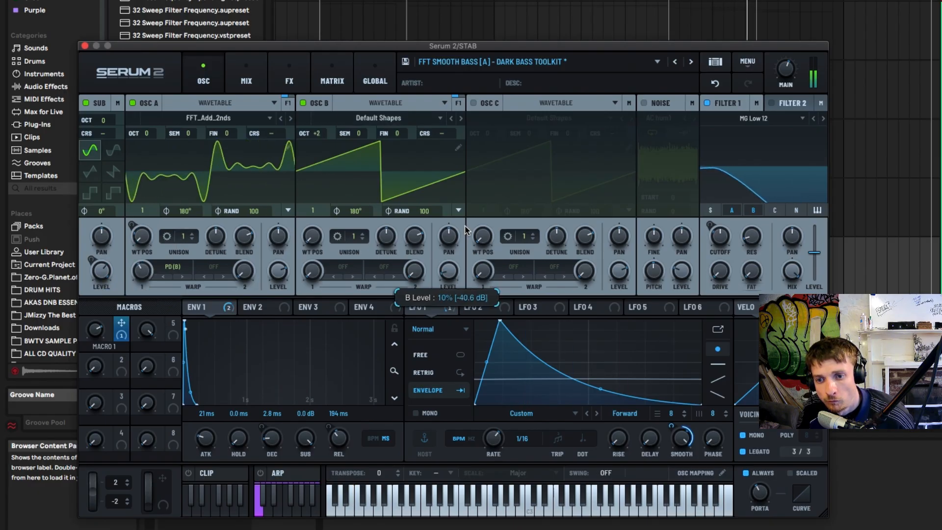
{"action": "left_click", "coordinate": [85, 46]}
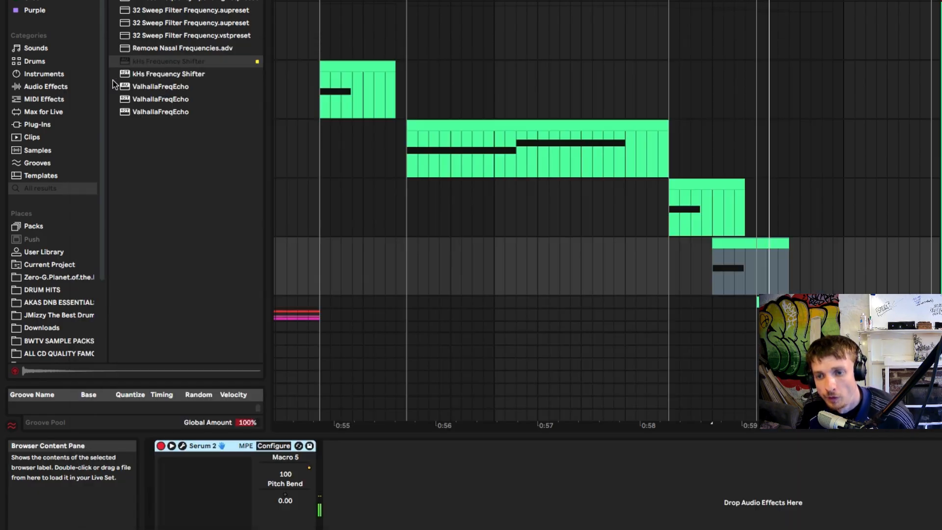
{"action": "left_click", "coordinate": [320, 25]}
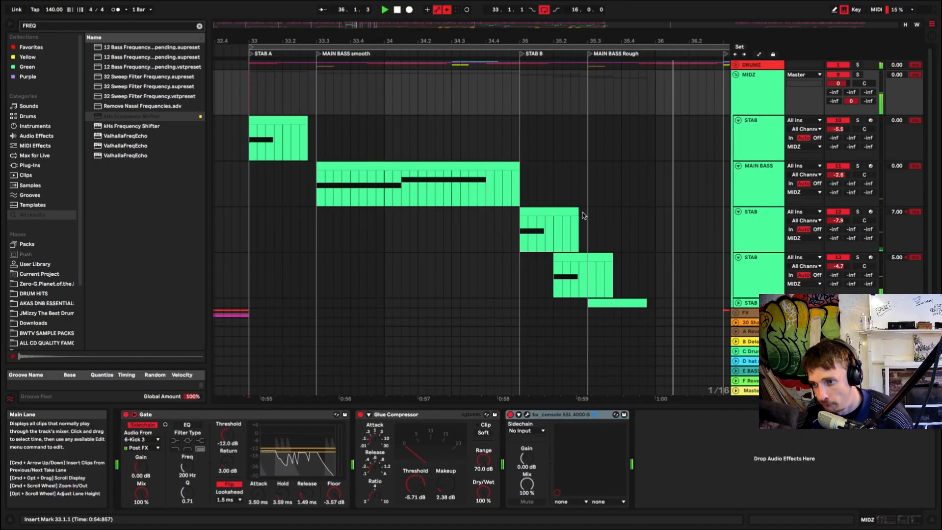
{"action": "key", "text": "space"}
Rename track 14 to MAIN BASS, extend its clip to the POCKET marker and lower its second long note to D#0.
{"action": "scroll", "coordinate": [686, 255], "scroll_direction": "down", "scroll_amount": 2}
{"action": "left_click", "coordinate": [737, 275]}
{"action": "scroll", "coordinate": [644, 57], "scroll_direction": "right", "scroll_amount": 5}
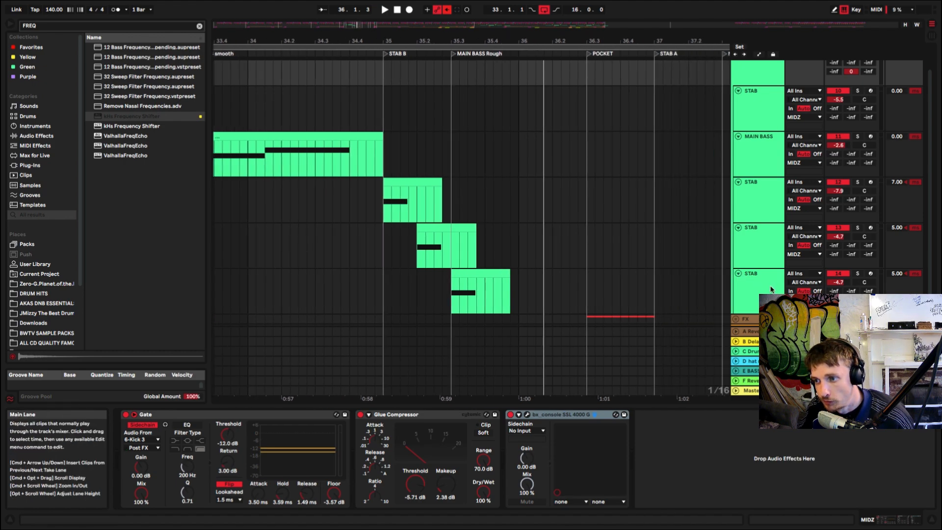
{"action": "left_click", "coordinate": [755, 289]}
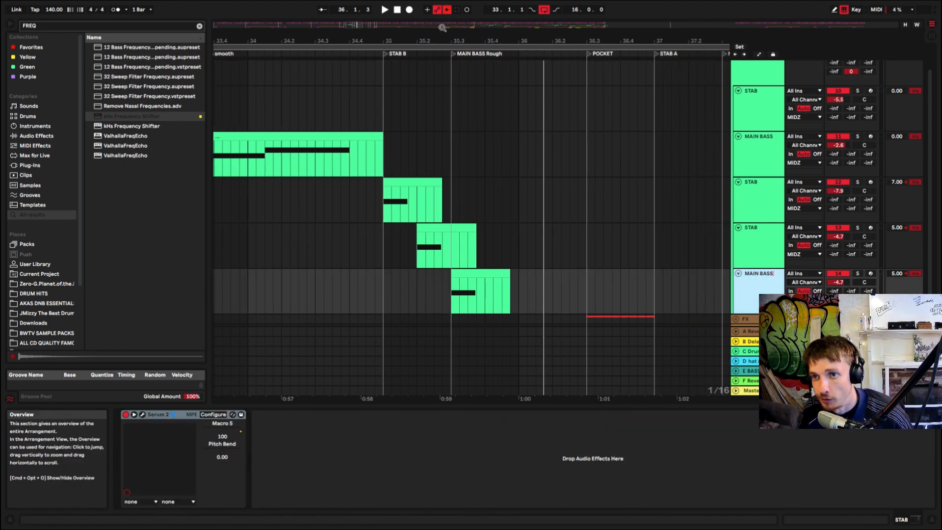
{"action": "left_click", "coordinate": [501, 302]}
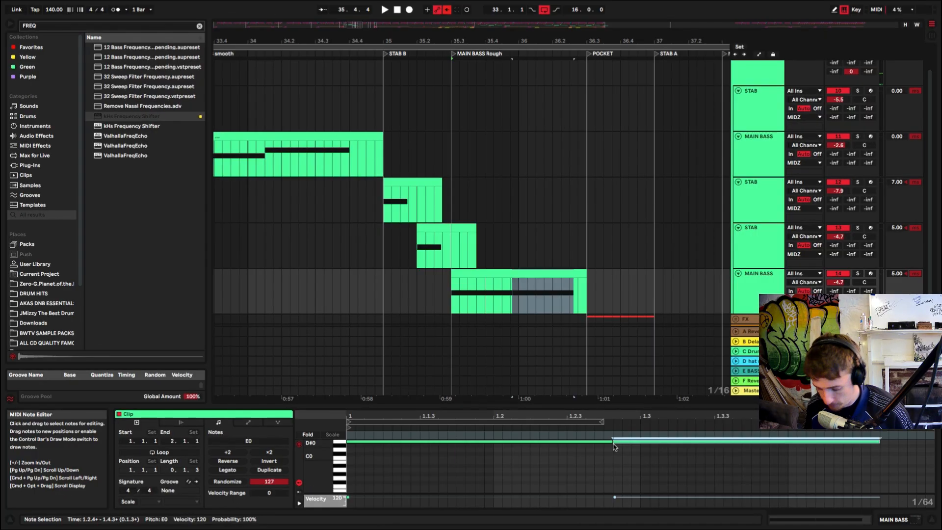
{"action": "key", "text": "Down"}
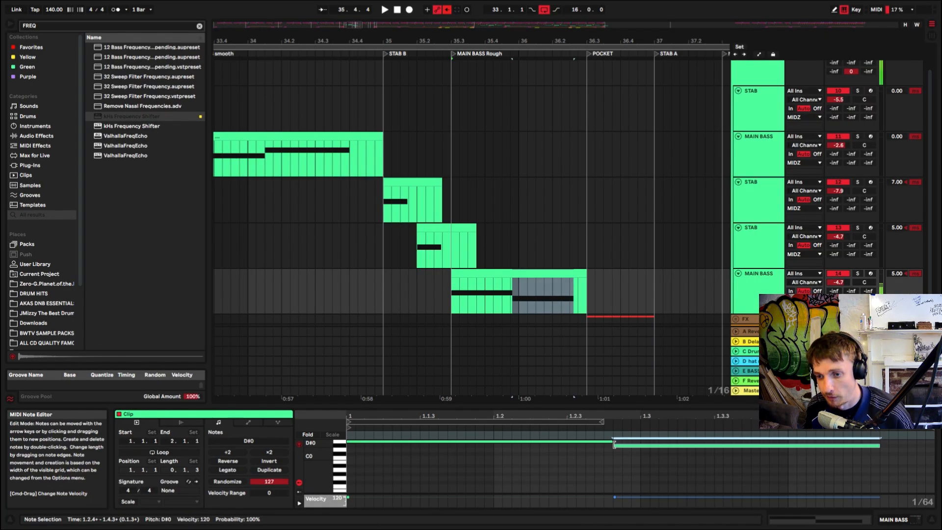
Load the VOX BASS 2 - DARK BASS TOOLKIT preset in track 14's Serum 2, audition it and lower the synth's main volume.
{"action": "double_click", "coordinate": [756, 296]}
{"action": "left_click", "coordinate": [137, 415]}
{"action": "left_click", "coordinate": [536, 117]}
{"action": "key", "text": "space"}
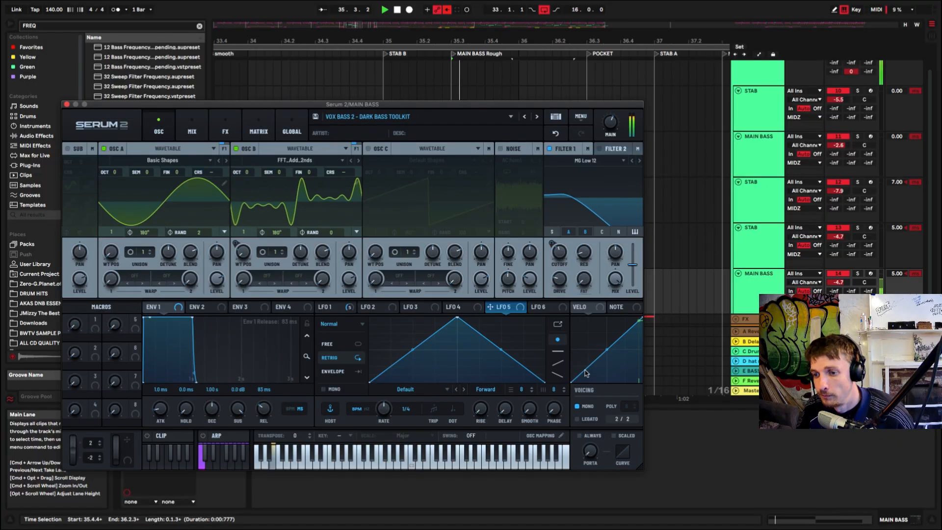
{"action": "left_click_drag", "start_coordinate": [609, 121], "coordinate": [606, 128]}
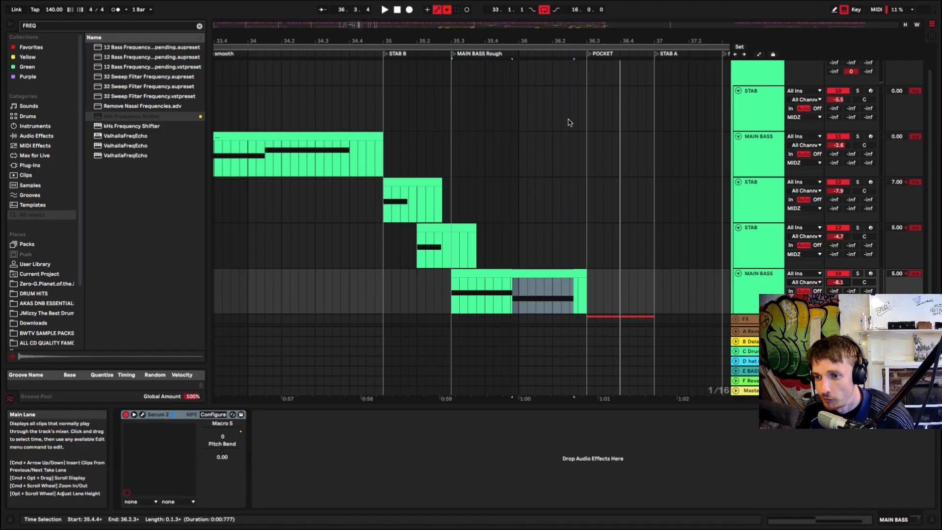
Audition the POCKET effect between 36.3.1 and 37.1.1, and play the drop from 33.1.1.
{"action": "scroll", "coordinate": [628, 262], "scroll_direction": "down", "scroll_amount": 3}
{"action": "left_click_drag", "start_coordinate": [584, 268], "coordinate": [652, 269]}
{"action": "key", "text": "space"}
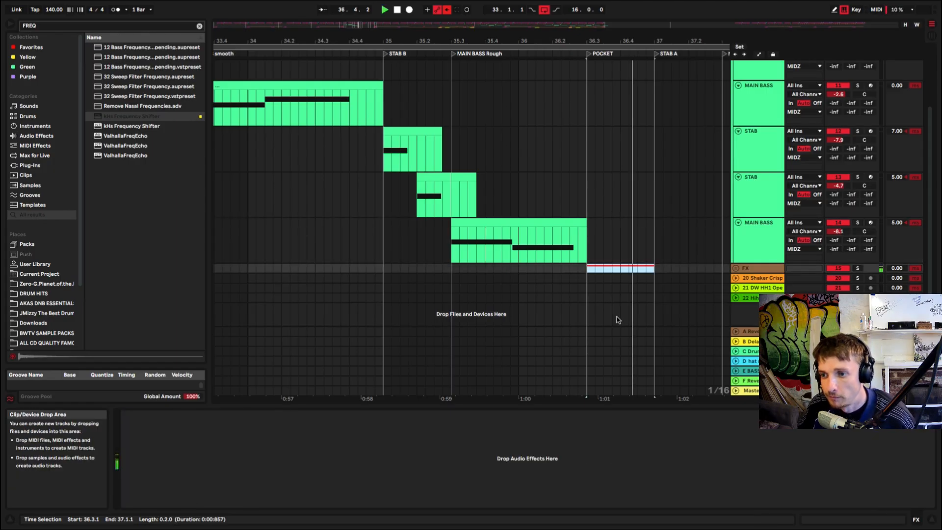
{"action": "key", "text": "space"}
{"action": "left_click_drag", "start_coordinate": [415, 42], "coordinate": [415, 12]}
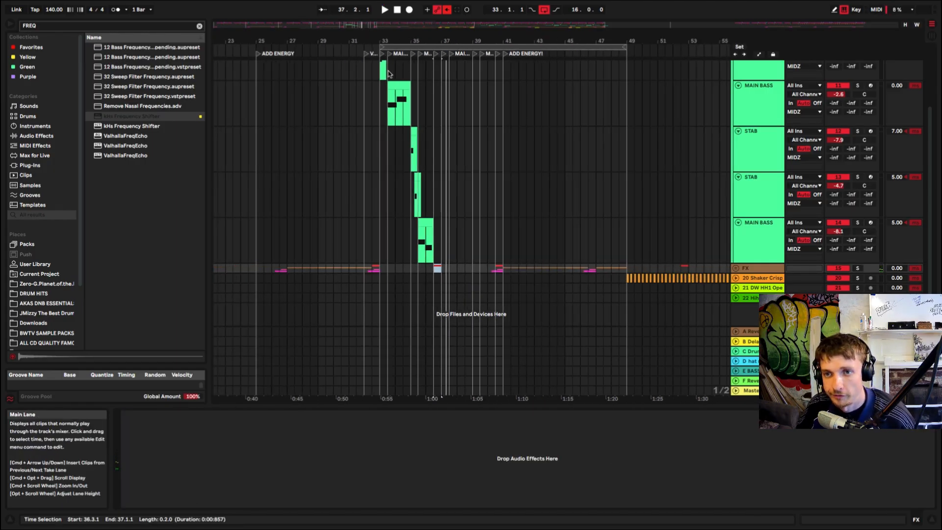
{"action": "left_click", "coordinate": [378, 74]}
{"action": "key", "text": "space"}
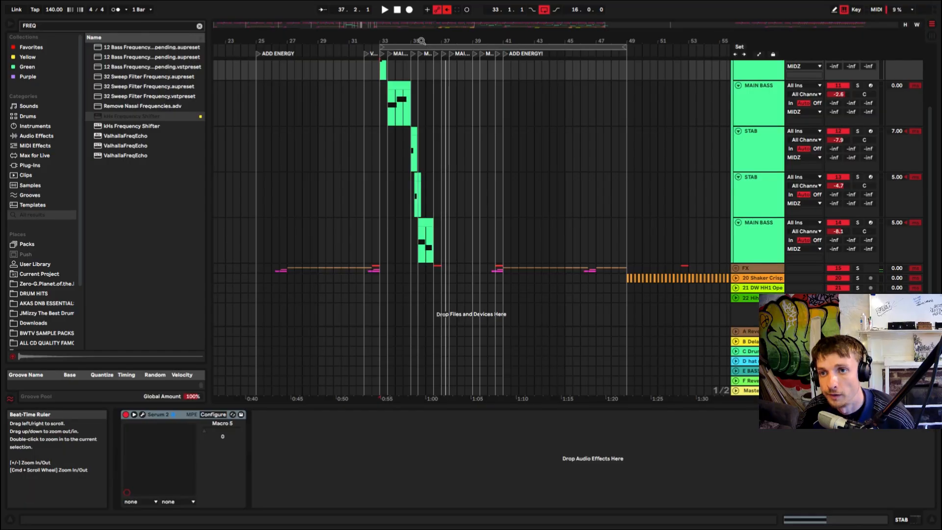
Place stab clips for the second STAB A section at 37.1.1 on track 13 and 37.2.1 on track 12, and audition them.
{"action": "key", "text": "plus"}
{"action": "key", "text": "plus"}
{"action": "key", "text": "plus"}
{"action": "scroll", "coordinate": [508, 100], "scroll_direction": "up", "scroll_amount": 3}
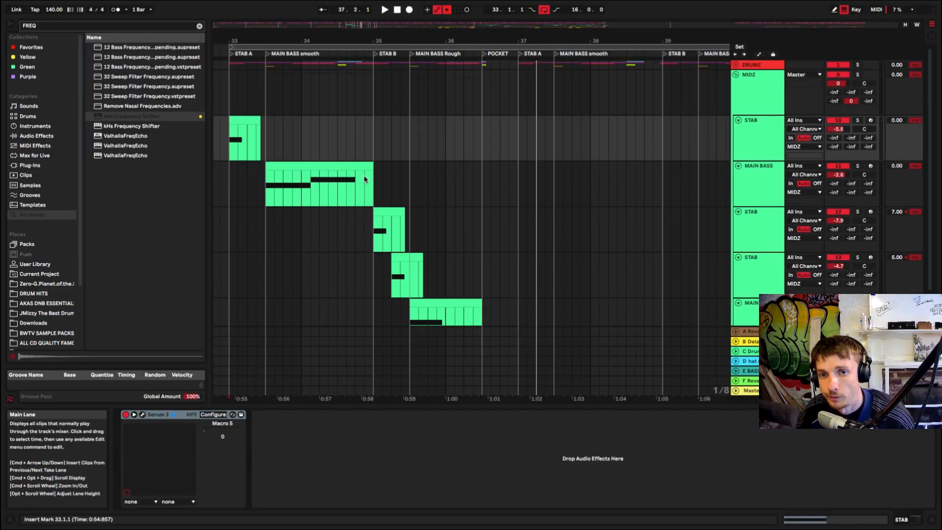
{"action": "left_click_drag", "start_coordinate": [235, 119], "coordinate": [545, 234]}
{"action": "key", "text": "space"}
{"action": "key", "text": "space"}
{"action": "left_click", "coordinate": [554, 213]}
{"action": "key", "text": "space"}
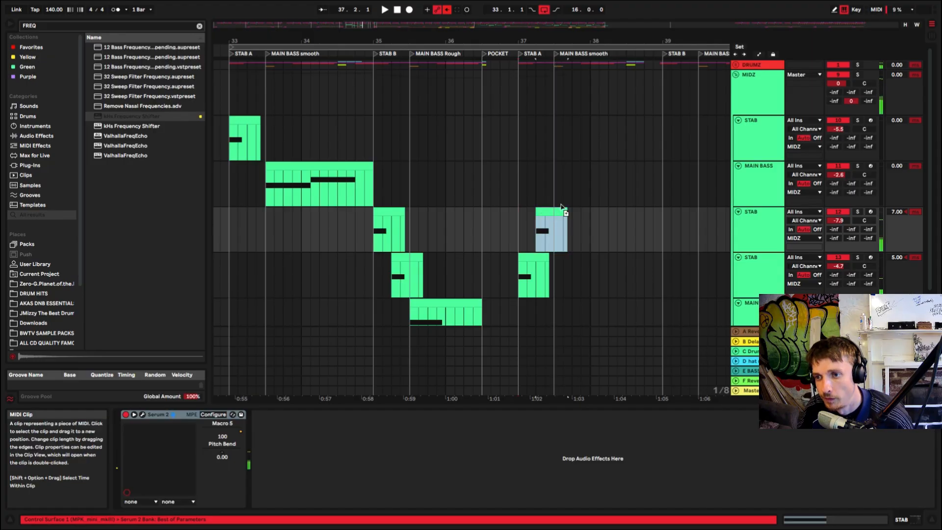
Duplicate the smooth MAIN BASS track and place a copy of its bass clip on the duplicate at 37.3.1.
{"action": "left_click_drag", "start_coordinate": [675, 167], "coordinate": [689, 168]}
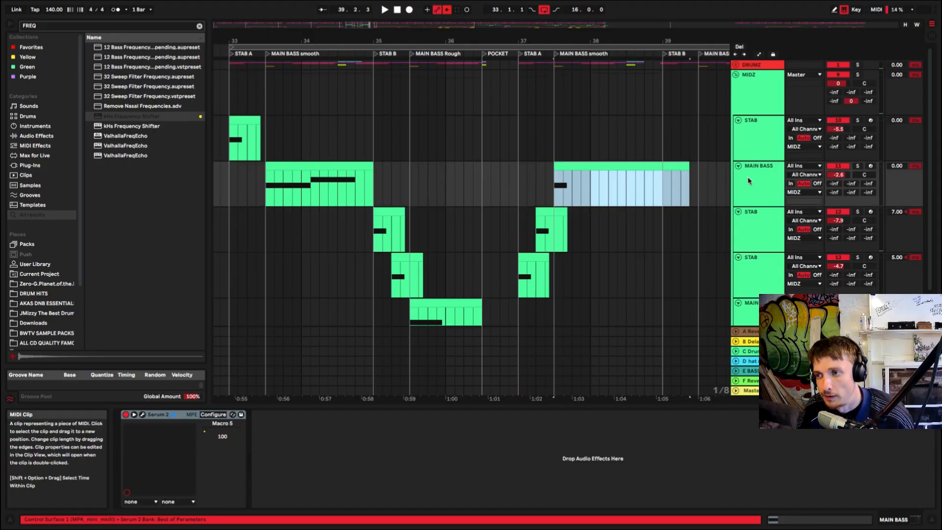
{"action": "left_click", "coordinate": [755, 182]}
{"action": "key", "text": "space"}
{"action": "key", "text": "super+d"}
{"action": "left_click_drag", "start_coordinate": [294, 211], "coordinate": [582, 227]}
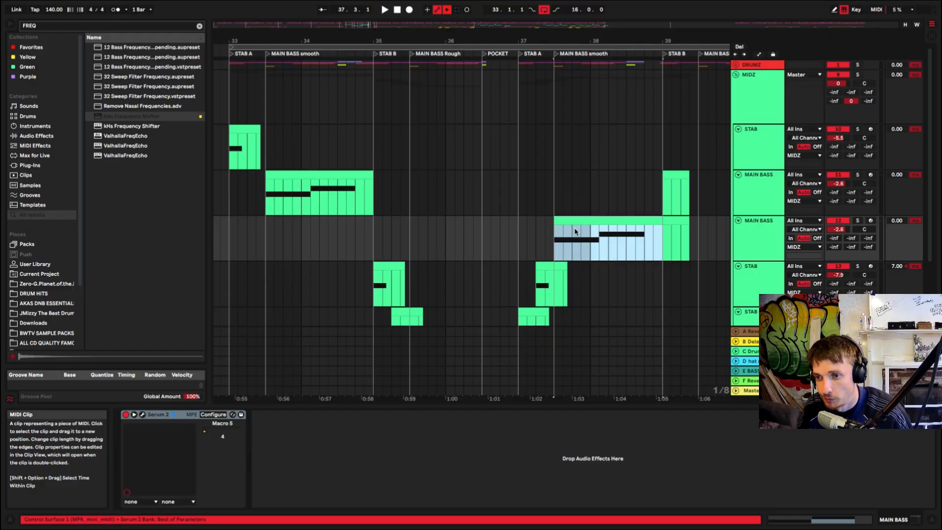
Adjust the Filter 1 cutoff and LFO 1 rate in Serum 2 on the duplicated MAIN BASS track, which is coloured yellow.
{"action": "left_click", "coordinate": [747, 248]}
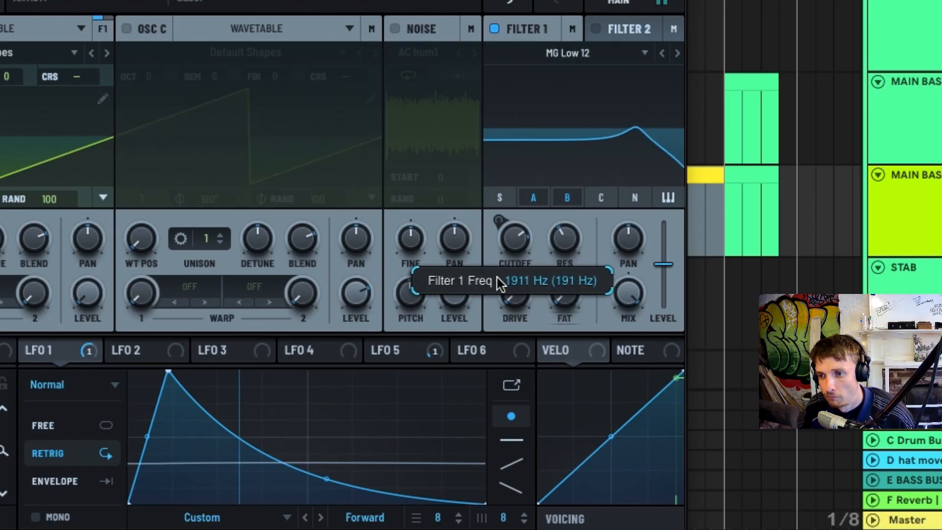
{"action": "left_click_drag", "start_coordinate": [540, 277], "coordinate": [549, 273]}
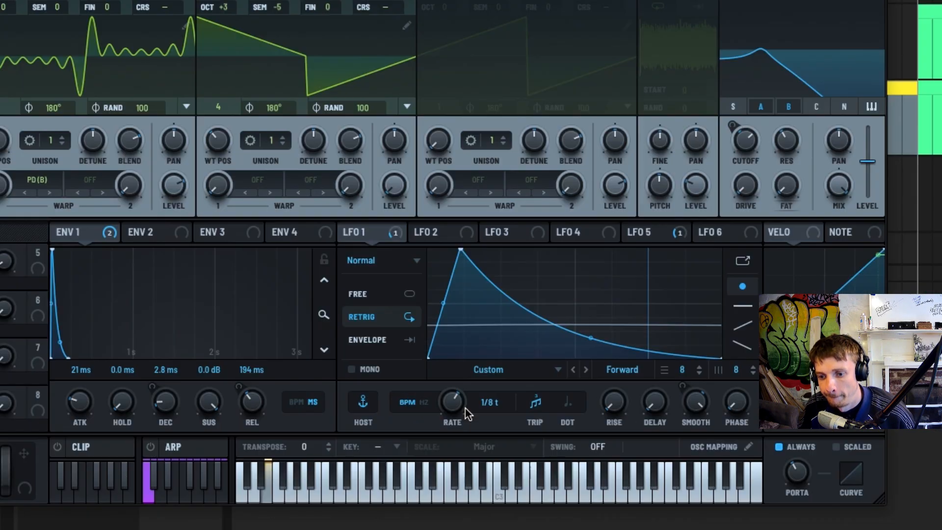
{"action": "left_click_drag", "start_coordinate": [388, 411], "coordinate": [385, 414]}
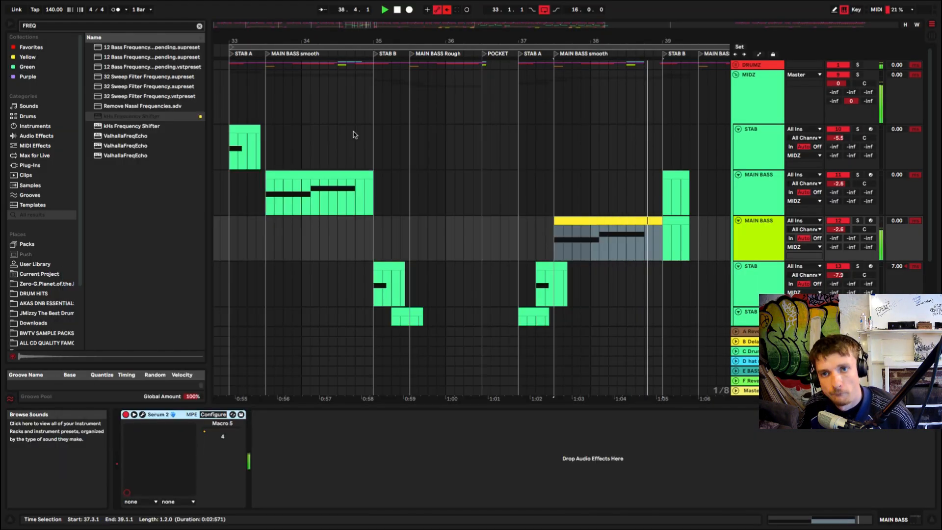
Play the arrangement from 33.1.1 through the second STAB B section to check the smooth bass variation.
{"action": "left_click", "coordinate": [228, 90]}
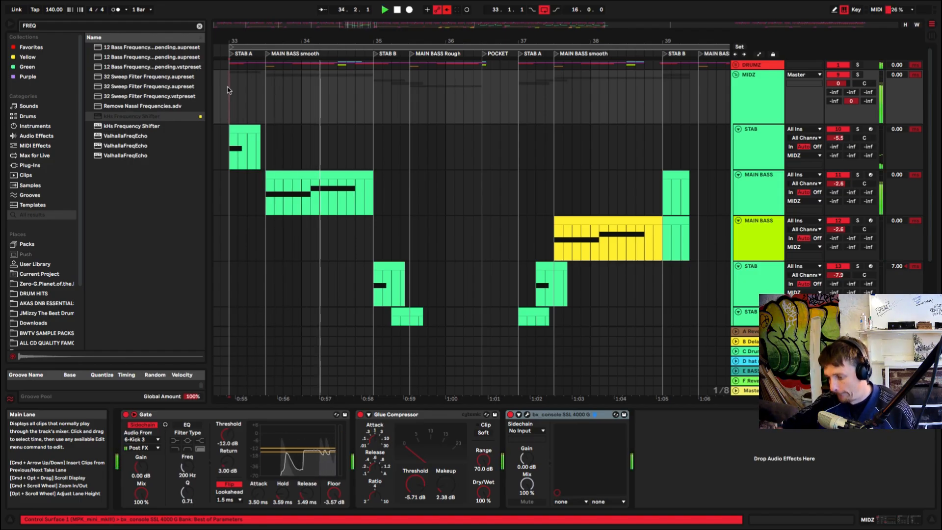
{"action": "scroll", "coordinate": [377, 180], "scroll_direction": "down", "scroll_amount": 5}
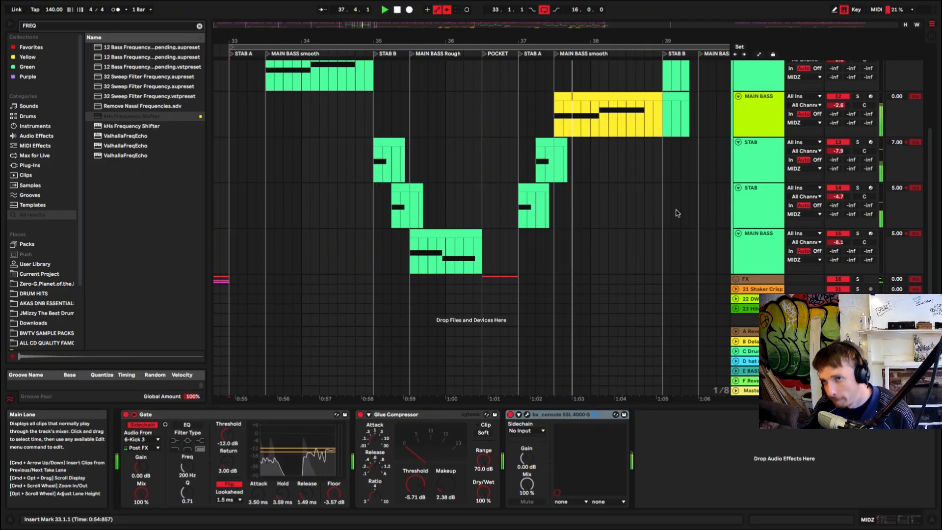
{"action": "left_click_drag", "start_coordinate": [632, 41], "coordinate": [459, 41]}
{"action": "scroll", "coordinate": [545, 172], "scroll_direction": "up", "scroll_amount": 2}
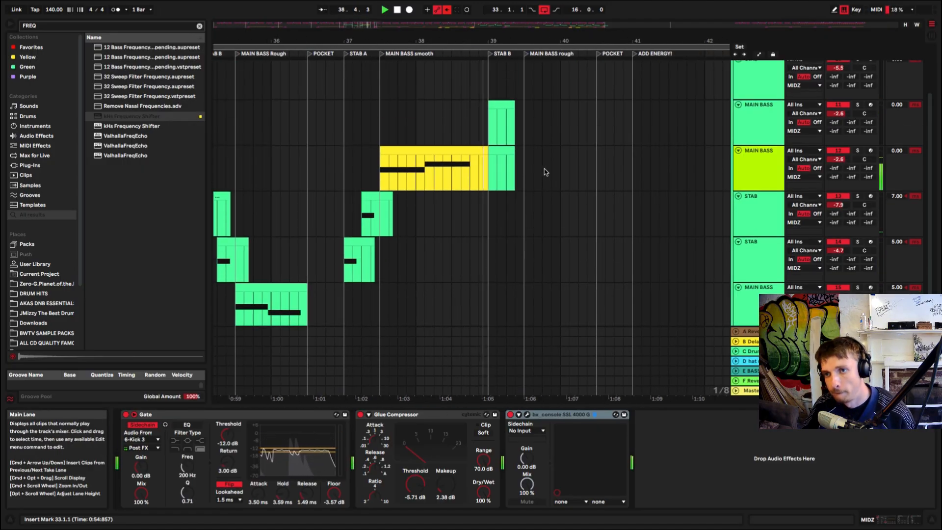
{"action": "key", "text": "space"}
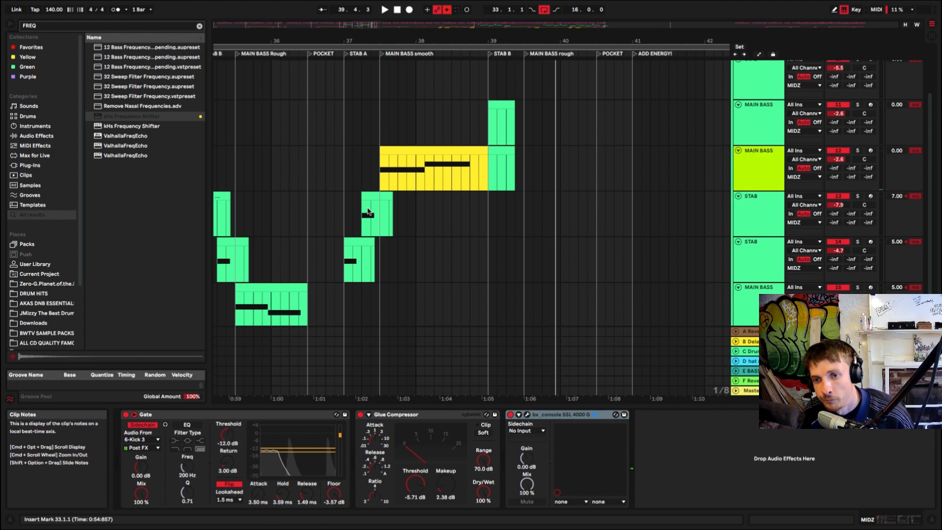
Place short stab notes at 39.1.1 on track 11 and 39.2.1 on the yellow MAIN BASS track, and audition them.
{"action": "left_click_drag", "start_coordinate": [369, 197], "coordinate": [510, 134]}
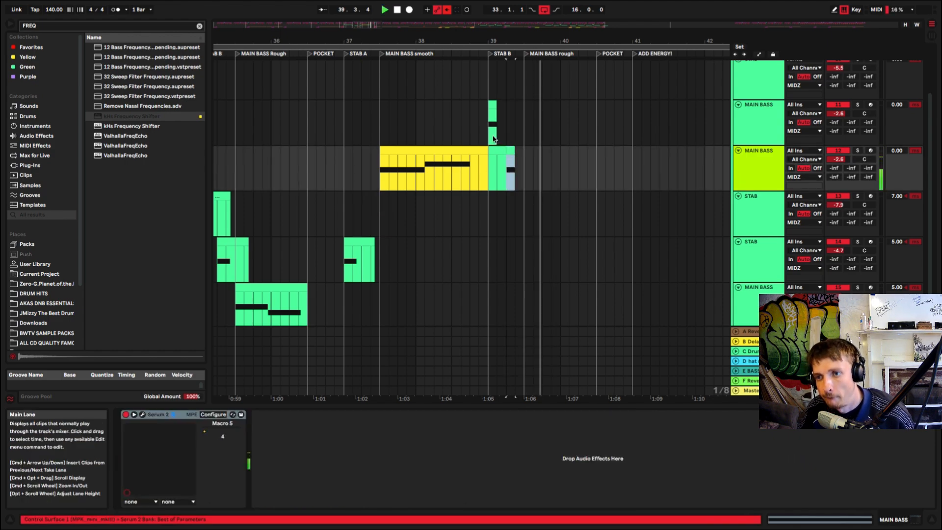
{"action": "left_click", "coordinate": [487, 138]}
{"action": "key", "text": "space"}
{"action": "key", "text": "space"}
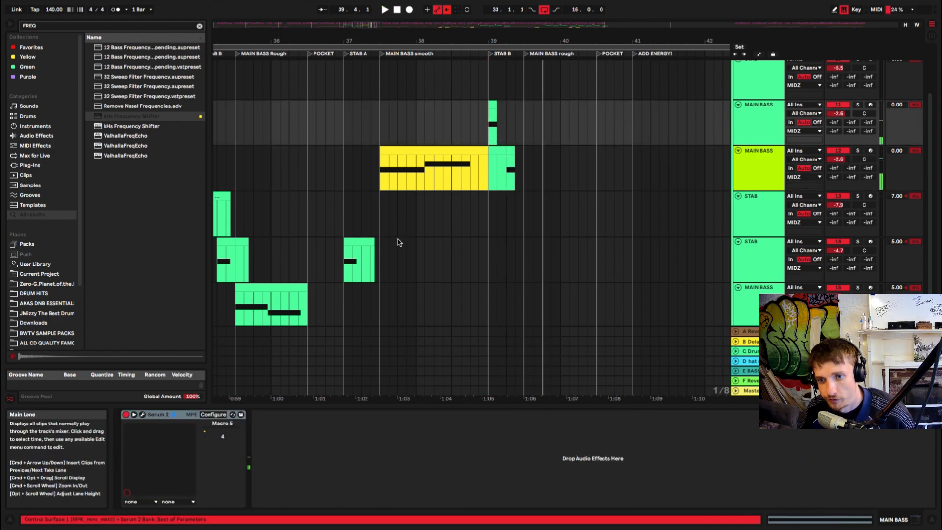
{"action": "key", "text": "space"}
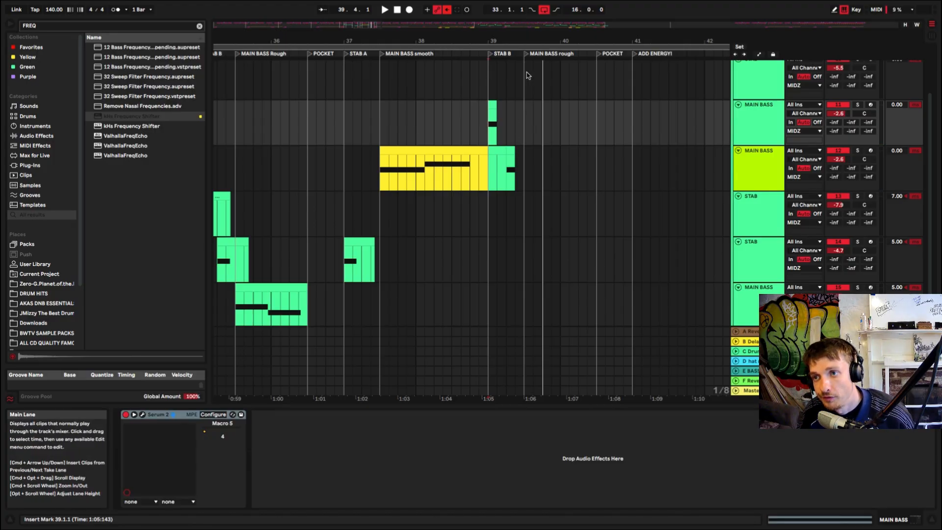
Copy the rough MAIN BASS clip to the second MAIN BASS rough marker at 39.3.1 and duplicate its track.
{"action": "left_click_drag", "start_coordinate": [275, 300], "coordinate": [564, 298]}
{"action": "scroll", "coordinate": [565, 297], "scroll_direction": "down", "scroll_amount": 3}
{"action": "left_click", "coordinate": [750, 241]}
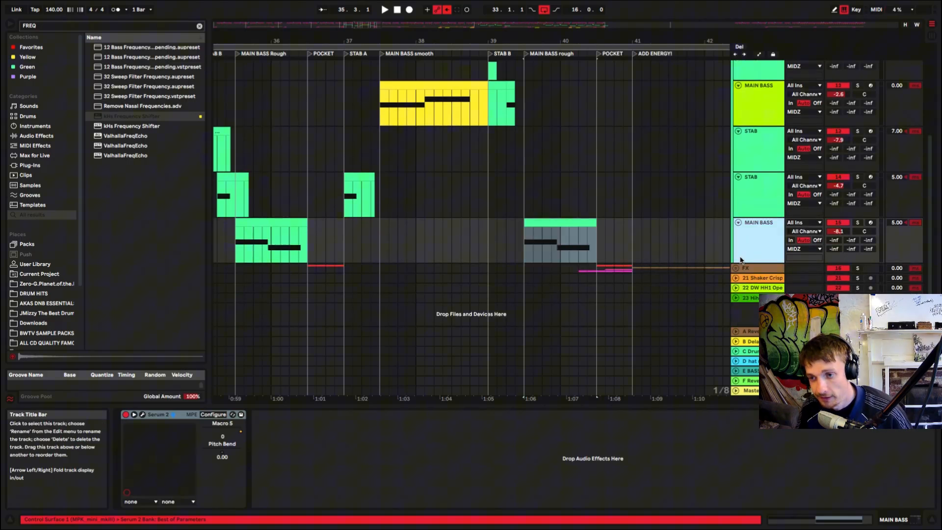
{"action": "key", "text": "super+d"}
Delete the first rough bass clip from the duplicate track and the clip at 39.3.1 from the original track.
{"action": "left_click", "coordinate": [258, 268]}
{"action": "key", "text": "Delete"}
{"action": "left_click", "coordinate": [539, 222]}
{"action": "key", "text": "Delete"}
Load the VOX BASS 1 - DARK BASS TOOLKIT preset in the duplicate track's Serum 2, audition it and close the synth.
{"action": "left_click", "coordinate": [542, 278]}
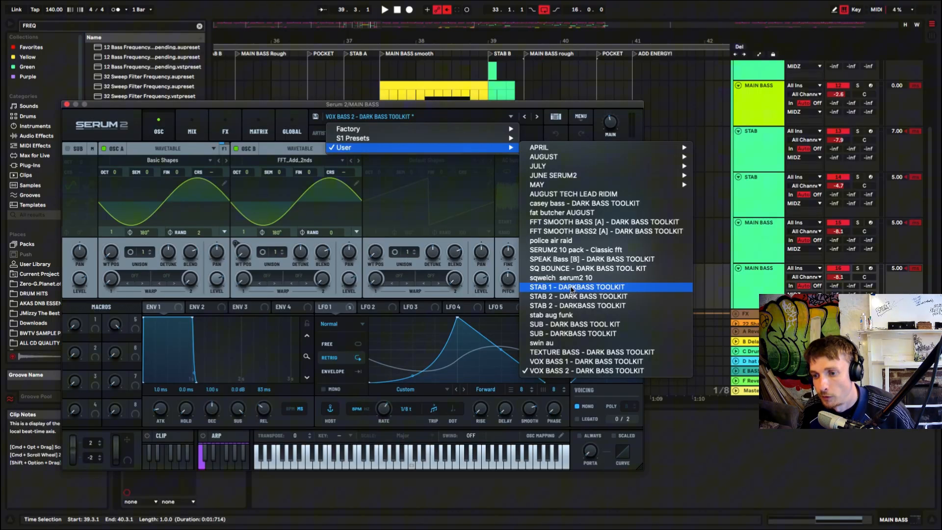
{"action": "left_click", "coordinate": [596, 362]}
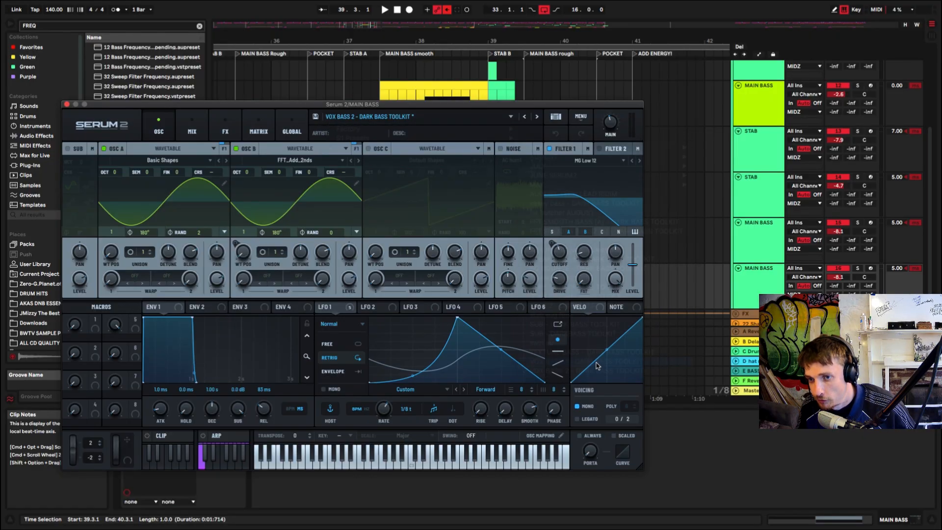
{"action": "key", "text": "space"}
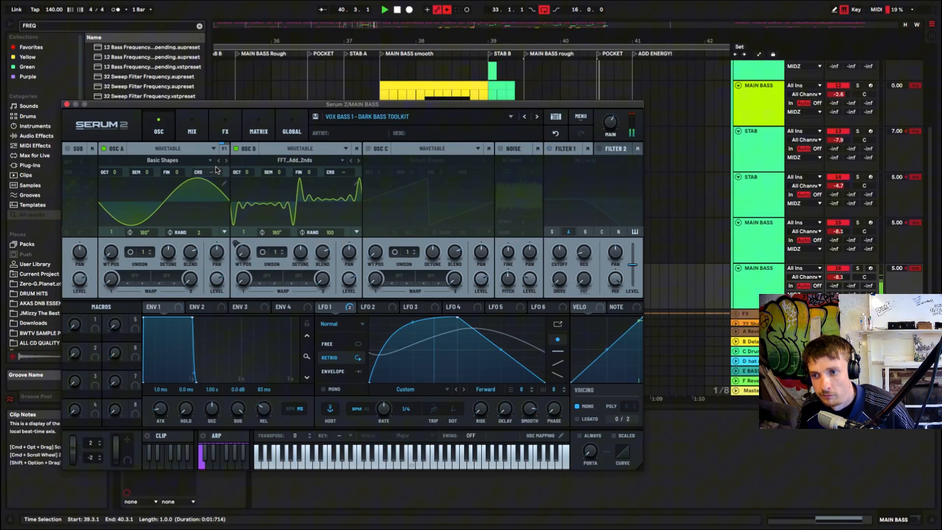
{"action": "key", "text": "super+w"}
Load the VOX BASS 2 - DARK BASS TOOLKIT preset in Serum 2 on MAIN BASS track 17 and audition it around 47.1.1.
{"action": "key", "text": "w"}
{"action": "key", "text": "space"}
{"action": "key", "text": "h"}
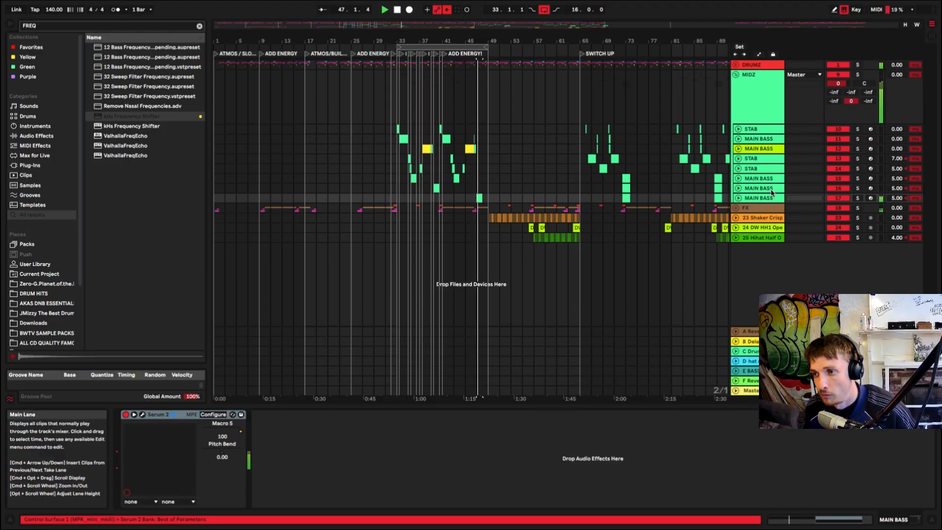
{"action": "left_click", "coordinate": [769, 197]}
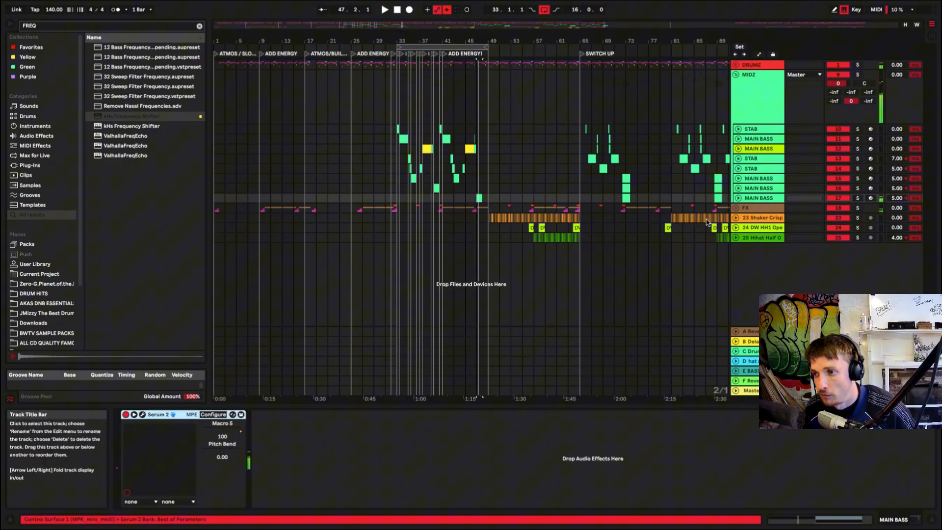
{"action": "left_click", "coordinate": [142, 414]}
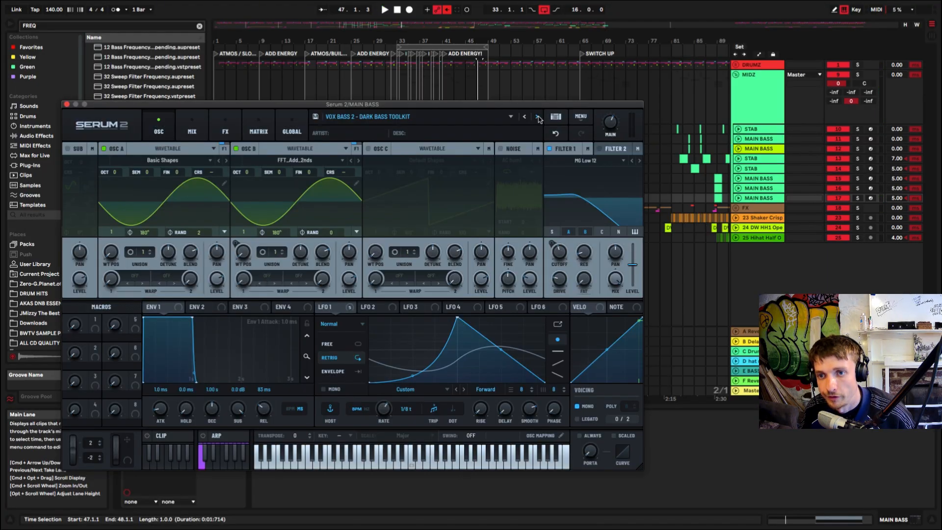
{"action": "key", "text": "space"}
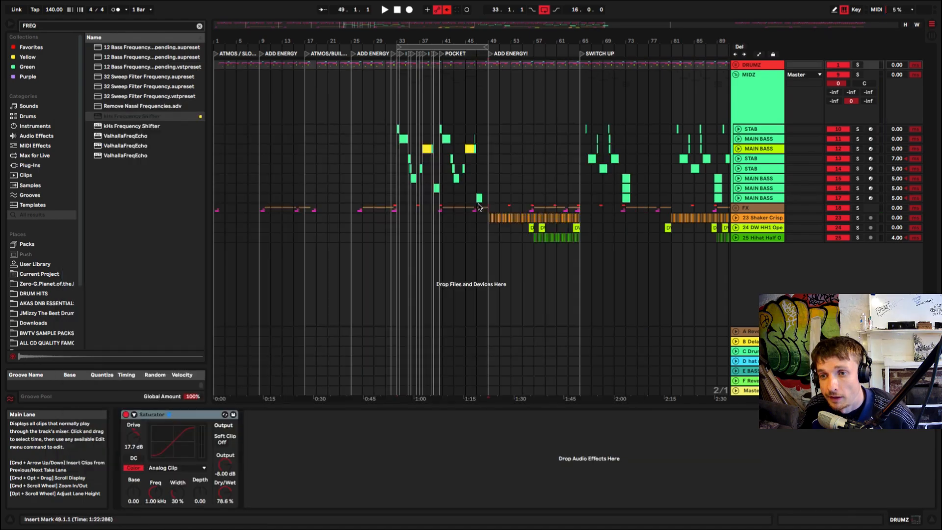
Duplicate all stab, main bass and FX clips between 33.1.1 and 49.1.1 into the ADD ENERGY! section at 49.1.1.
{"action": "left_click_drag", "start_coordinate": [488, 212], "coordinate": [399, 131]}
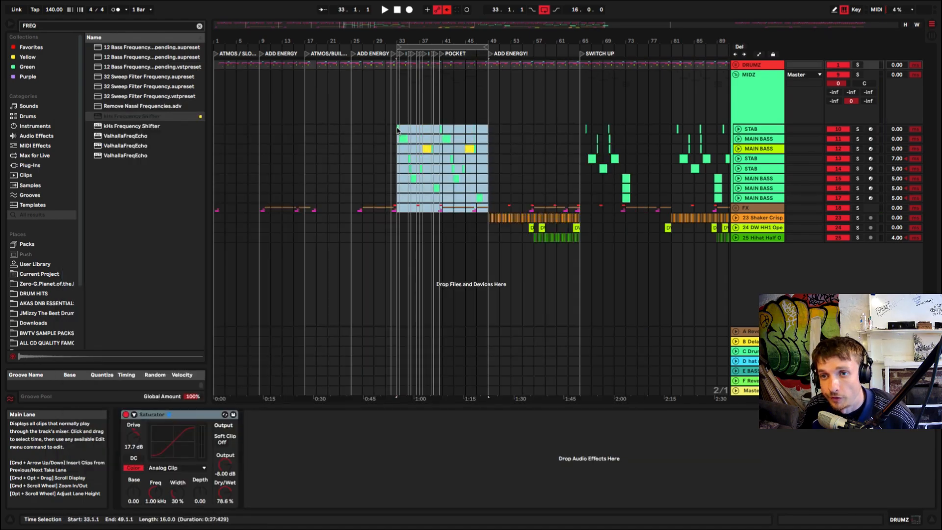
{"action": "key", "text": "super+d"}
Inspect the shaker and half-open hi-hat layers in the ADD ENERGY! section, and play the full drop from 33.1.1.
{"action": "left_click", "coordinate": [489, 220]}
{"action": "left_click", "coordinate": [736, 217]}
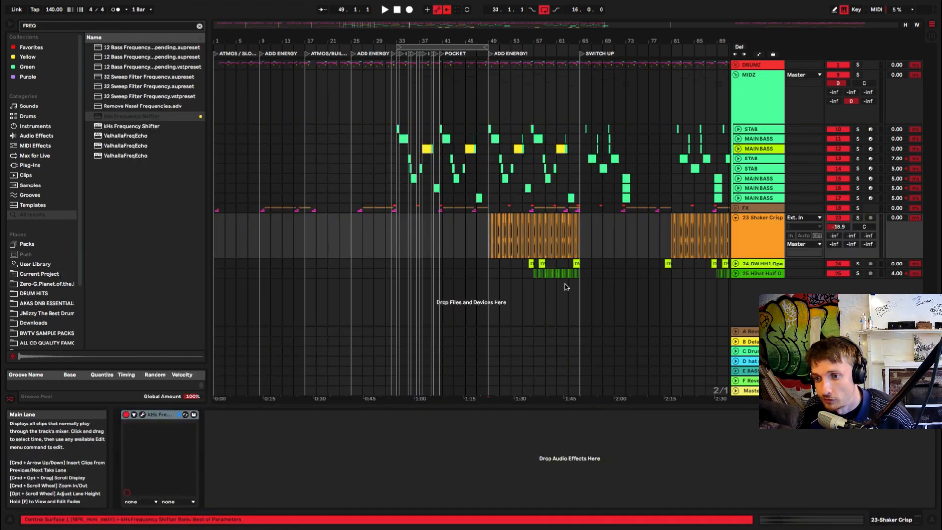
{"action": "left_click", "coordinate": [540, 272]}
{"action": "key", "text": "space"}
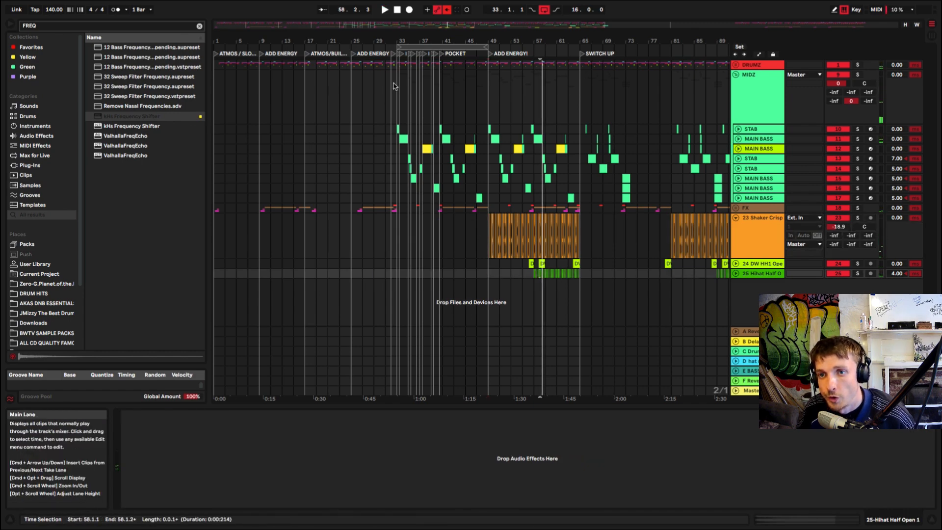
{"action": "left_click", "coordinate": [395, 85]}
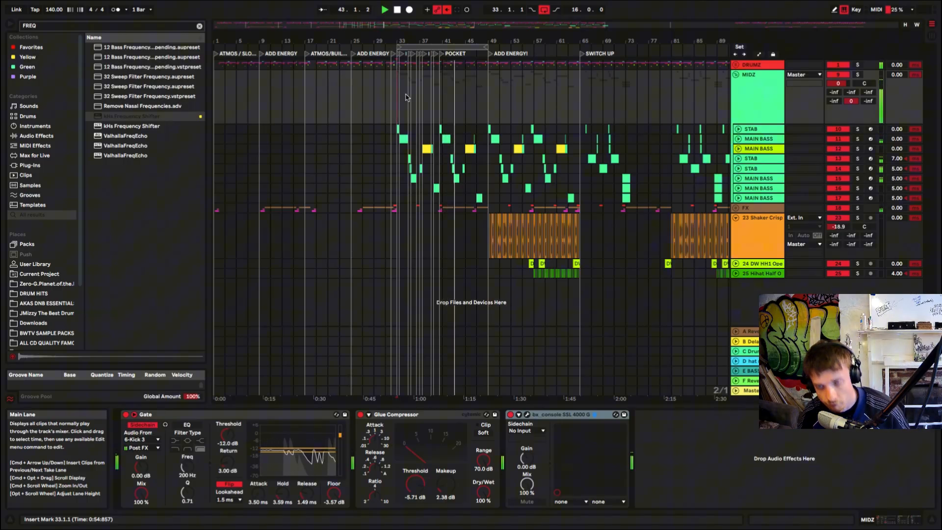
Undo the duplication into the ADD ENERGY! section and clear the second bass phrase from 41.1.1, keeping the track 17 MAIN BASS clip at 47.1.1.
{"action": "key", "text": "super+z"}
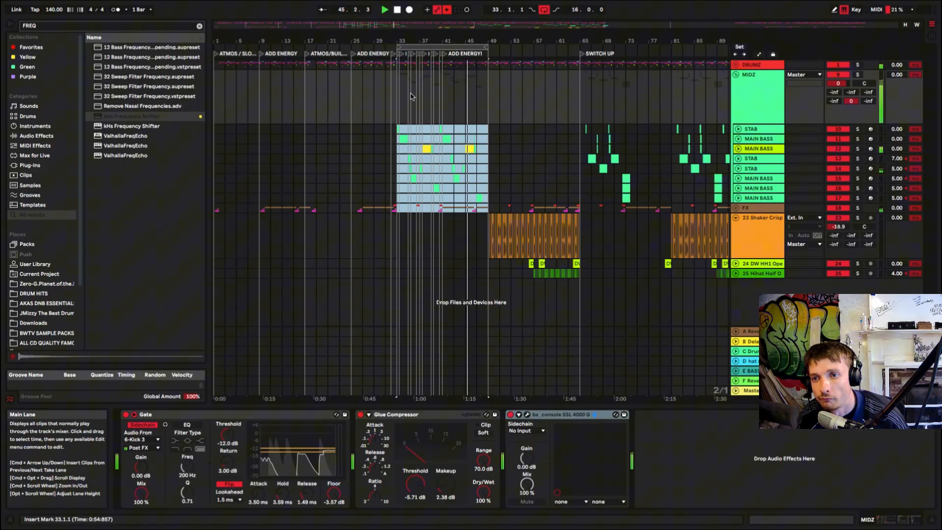
{"action": "key", "text": "super+z"}
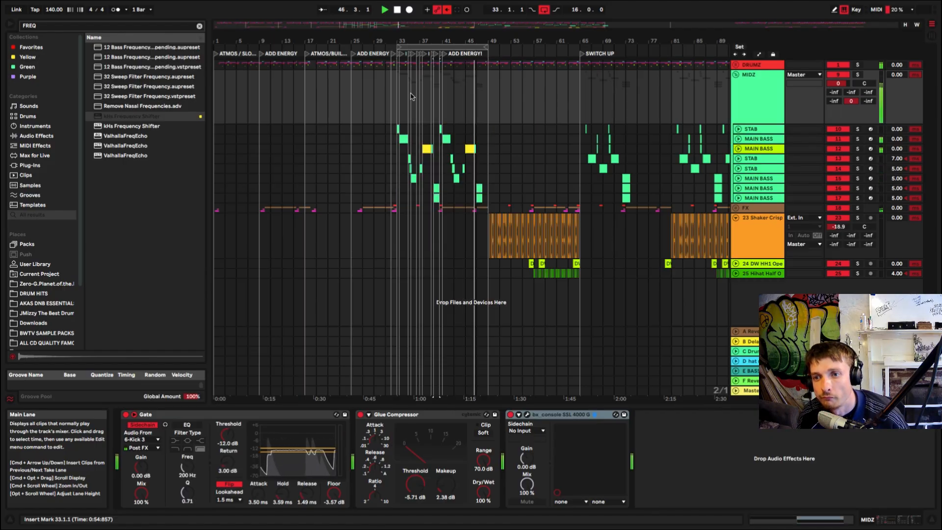
{"action": "left_click", "coordinate": [479, 188]}
{"action": "left_click_drag", "start_coordinate": [461, 157], "coordinate": [446, 199]}
{"action": "left_click_drag", "start_coordinate": [399, 41], "coordinate": [519, 152]}
{"action": "key", "text": "Delete"}
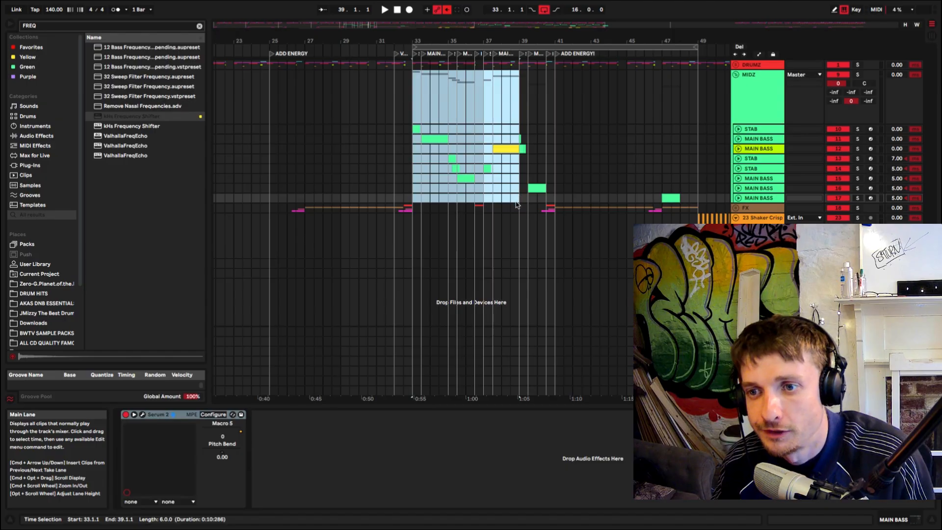
Duplicate the MIDZ group's stab and main bass clips between 33.1.1 and 41.1.1 to 41.1.1, and play the drop from 33.1.1.
{"action": "left_click_drag", "start_coordinate": [517, 204], "coordinate": [516, 204]}
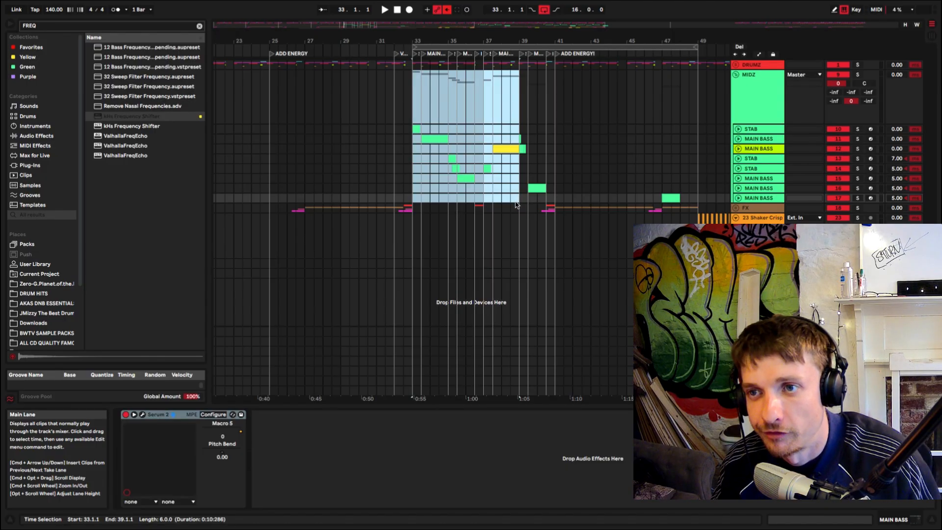
{"action": "left_click_drag", "start_coordinate": [419, 81], "coordinate": [551, 99]}
{"action": "key", "text": "super+d"}
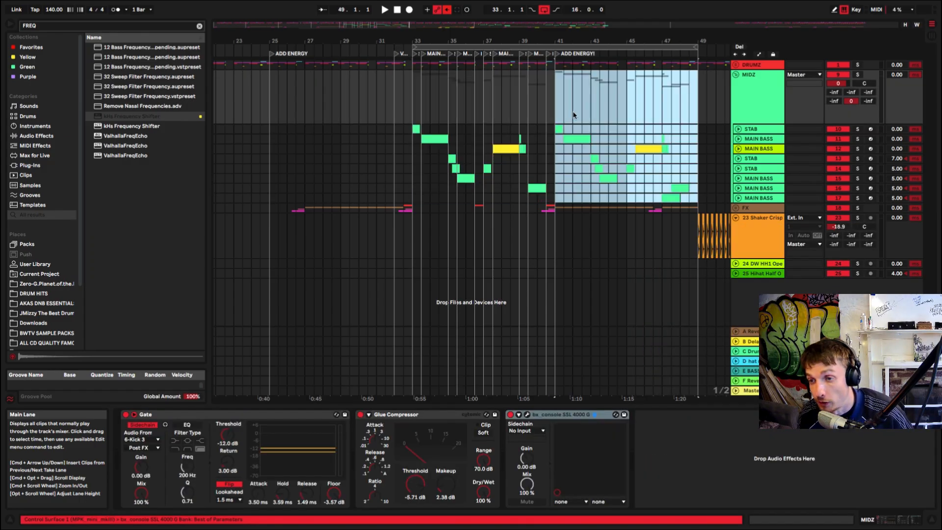
{"action": "left_click", "coordinate": [411, 110]}
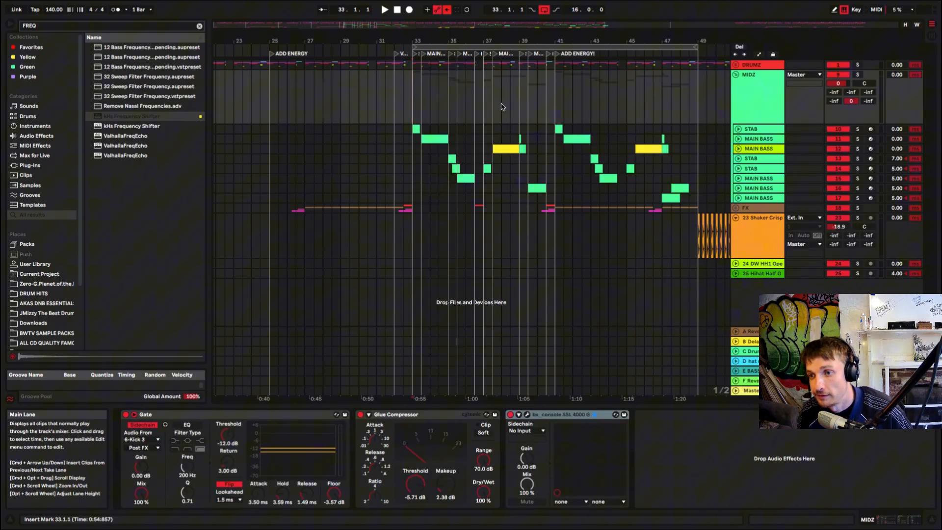
{"action": "key", "text": "space"}
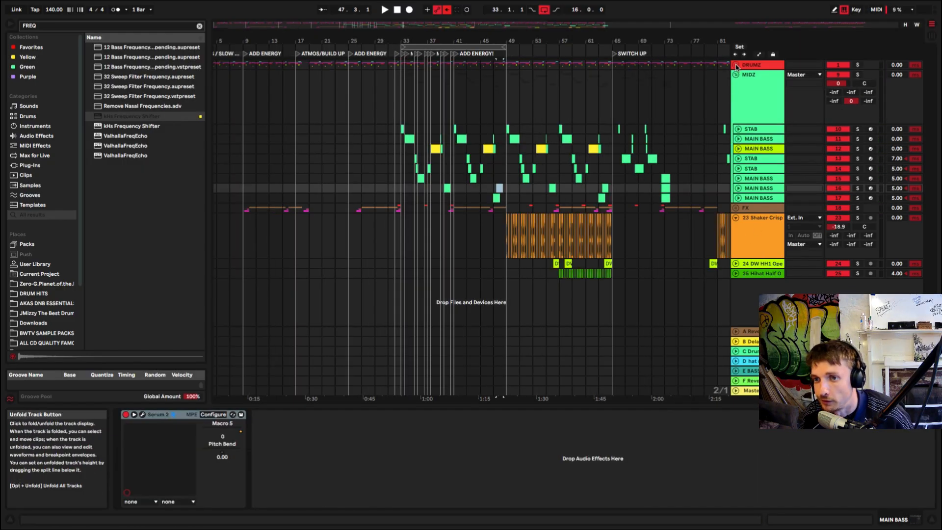
Unfold the DRUMZ group and examine its hat loop, kick snare and FX layers across the drop.
{"action": "scroll", "coordinate": [594, 191], "scroll_direction": "up", "scroll_amount": 5}
{"action": "scroll", "coordinate": [594, 191], "scroll_direction": "down", "scroll_amount": 3}
{"action": "scroll", "coordinate": [590, 193], "scroll_direction": "up", "scroll_amount": 4}
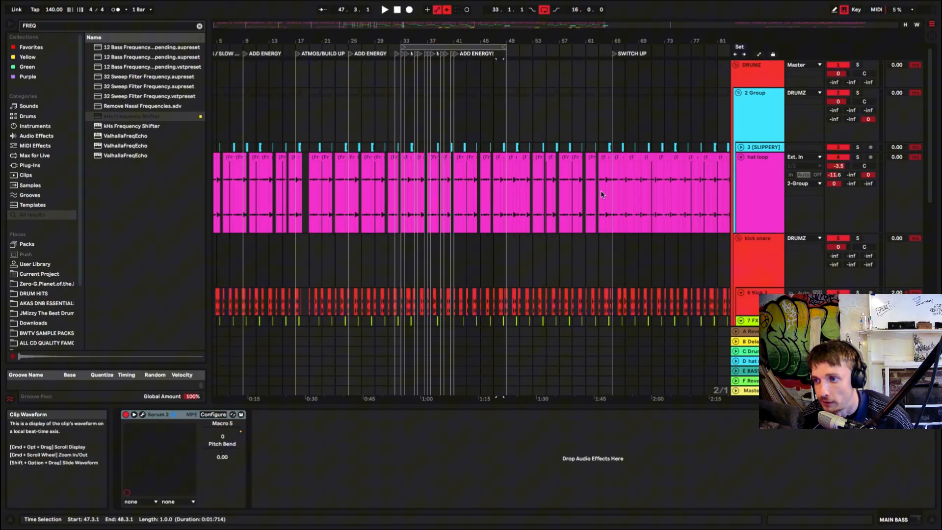
{"action": "scroll", "coordinate": [596, 194], "scroll_direction": "down", "scroll_amount": 8}
Set the loop to 32 bars from 65.1.1 over the SWITCH UP section and play the transition into it.
{"action": "key", "text": "space"}
{"action": "left_click_drag", "start_coordinate": [505, 47], "coordinate": [611, 47]}
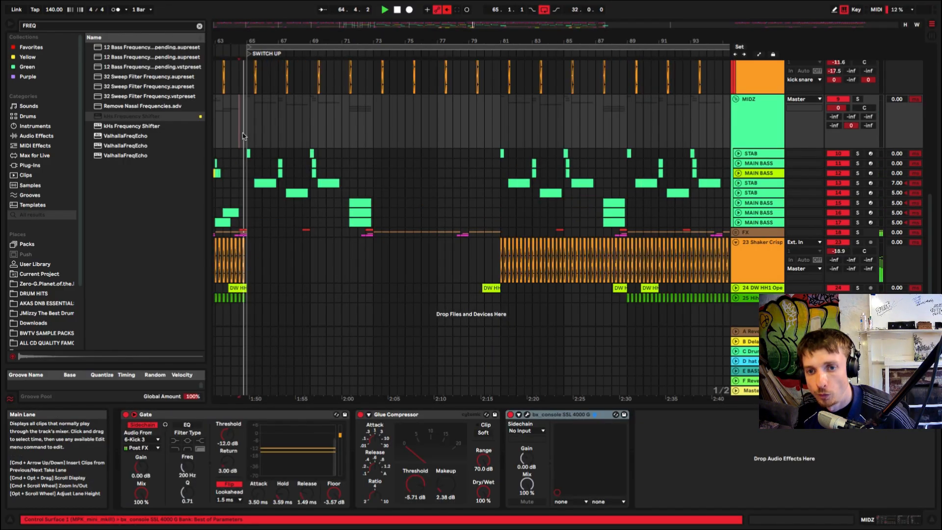
{"action": "key", "text": "space"}
{"action": "left_click_drag", "start_coordinate": [240, 43], "coordinate": [365, 23]}
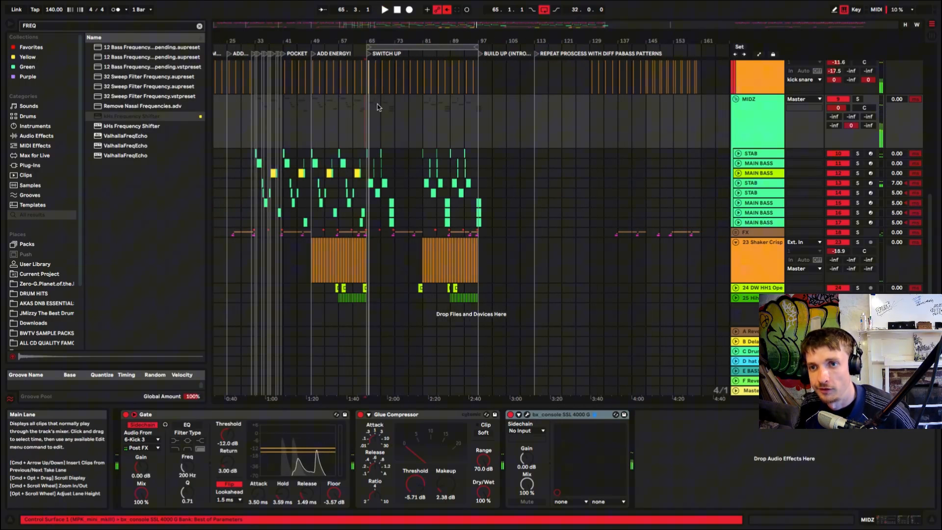